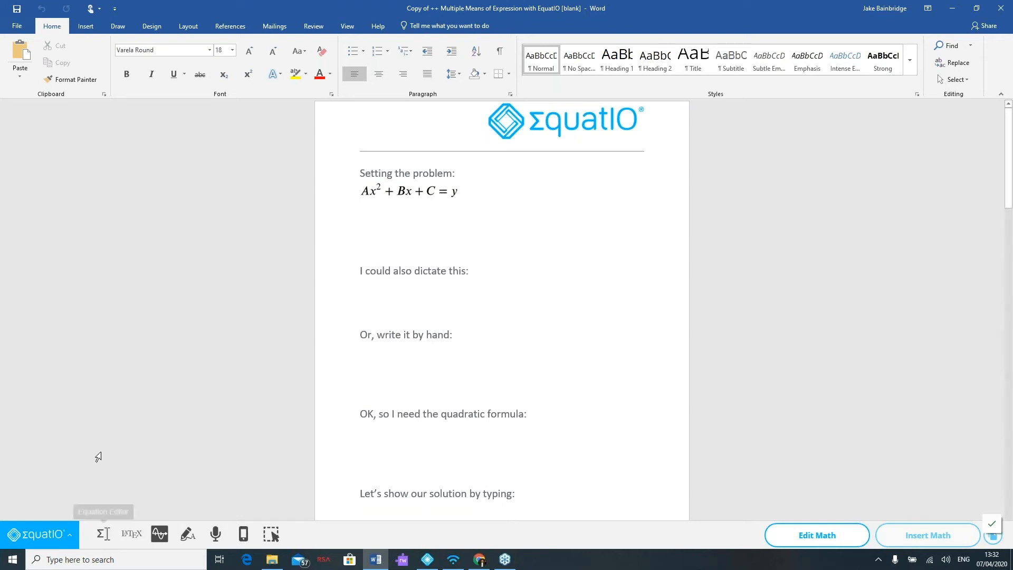
# Open the Equation Editor and enter the quadratic formula from the predictions for "qu", clearing it and entering it a second time
pyautogui.click(105, 538)
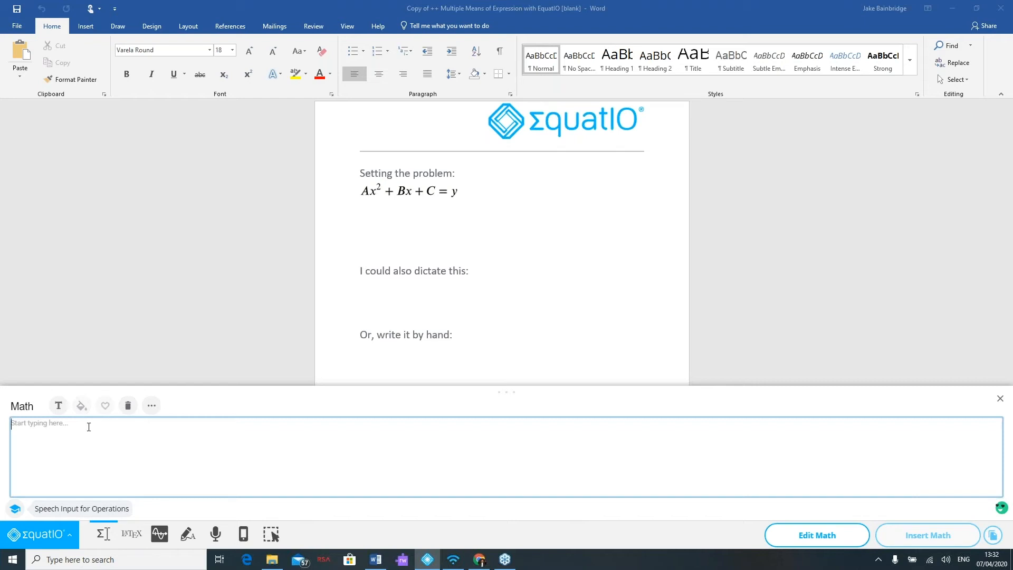
pyautogui.write('qu')
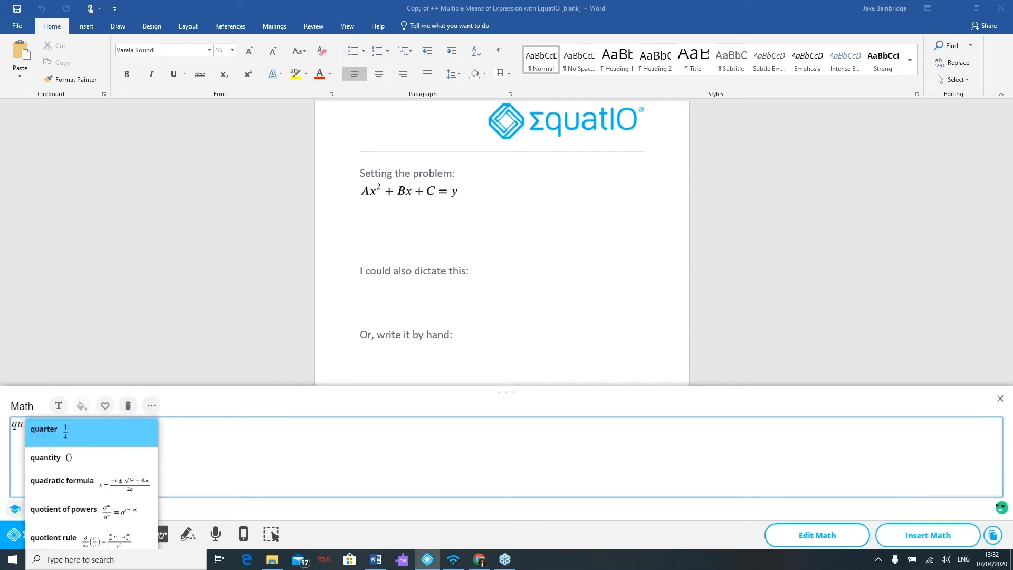
pyautogui.click(99, 488)
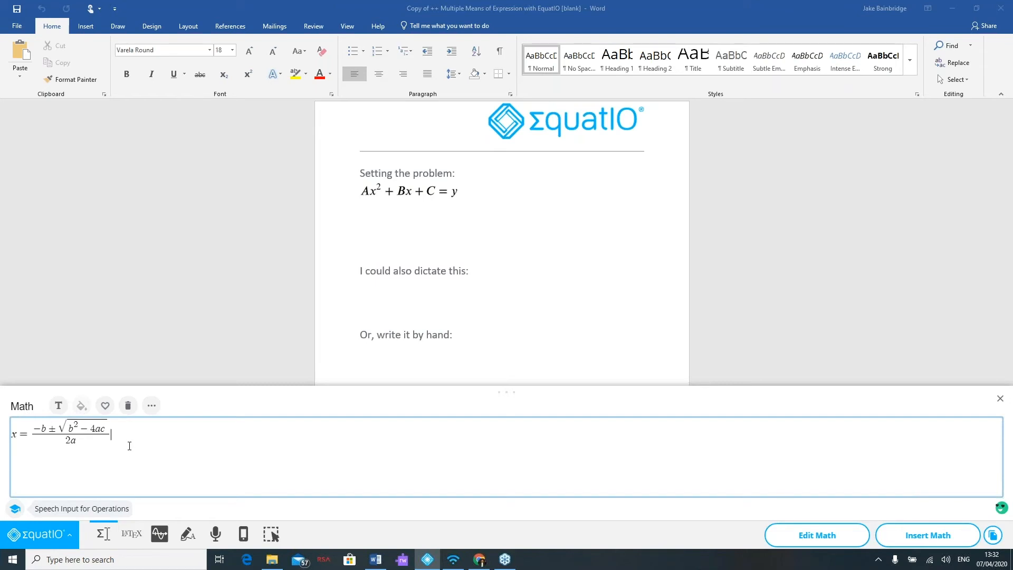
pyautogui.click(127, 405)
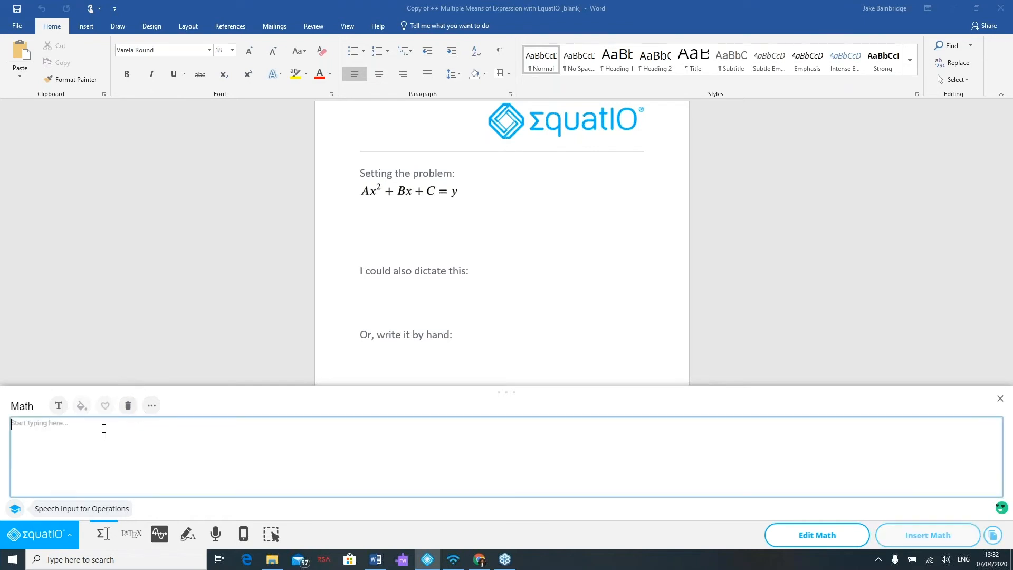
pyautogui.write('Qu')
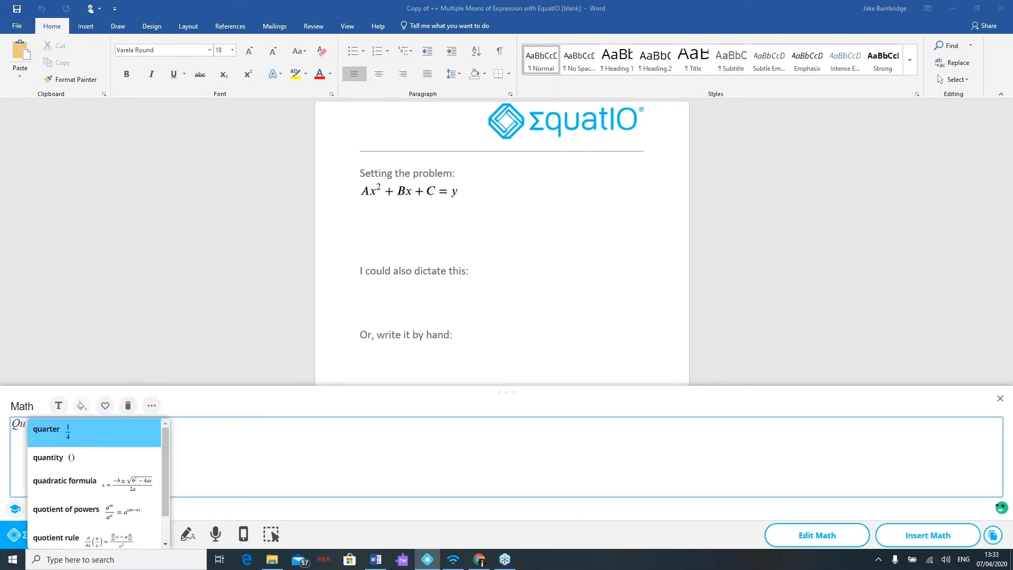
pyautogui.click(63, 481)
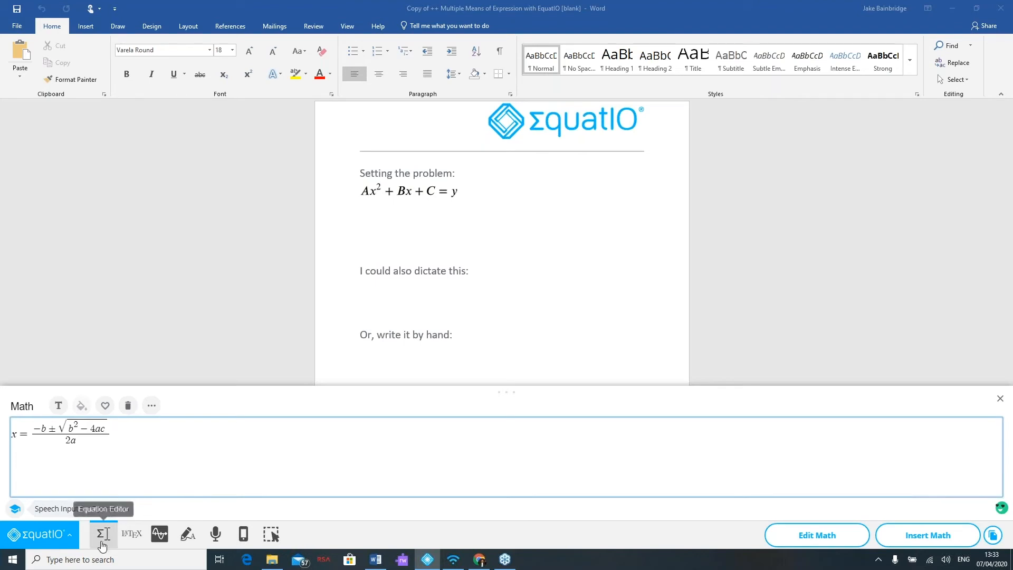
# View the quadratic formula in the LaTeX, Handwriting and Speech editors and return to the Equation Editor
pyautogui.click(134, 534)
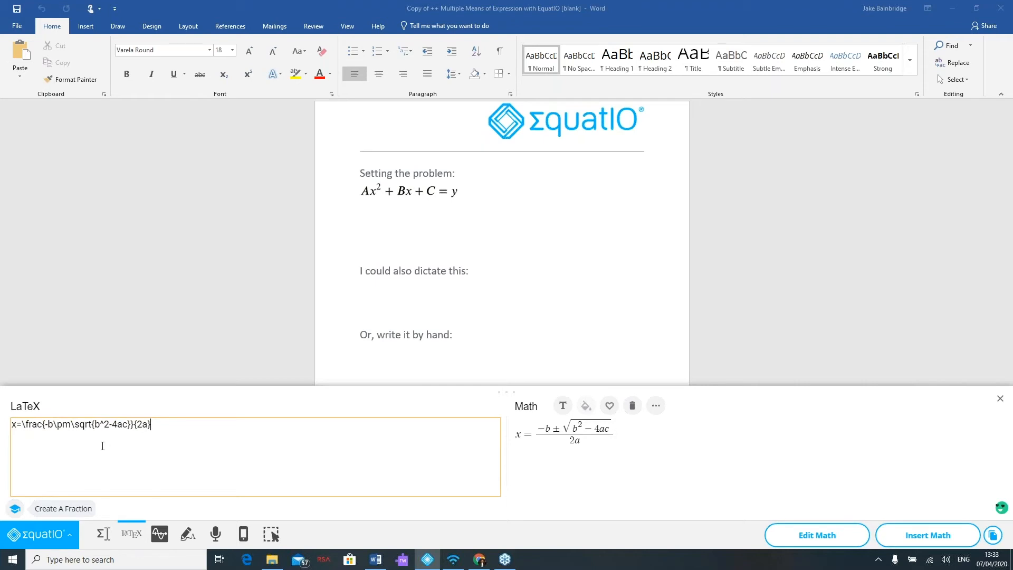
pyautogui.click(186, 538)
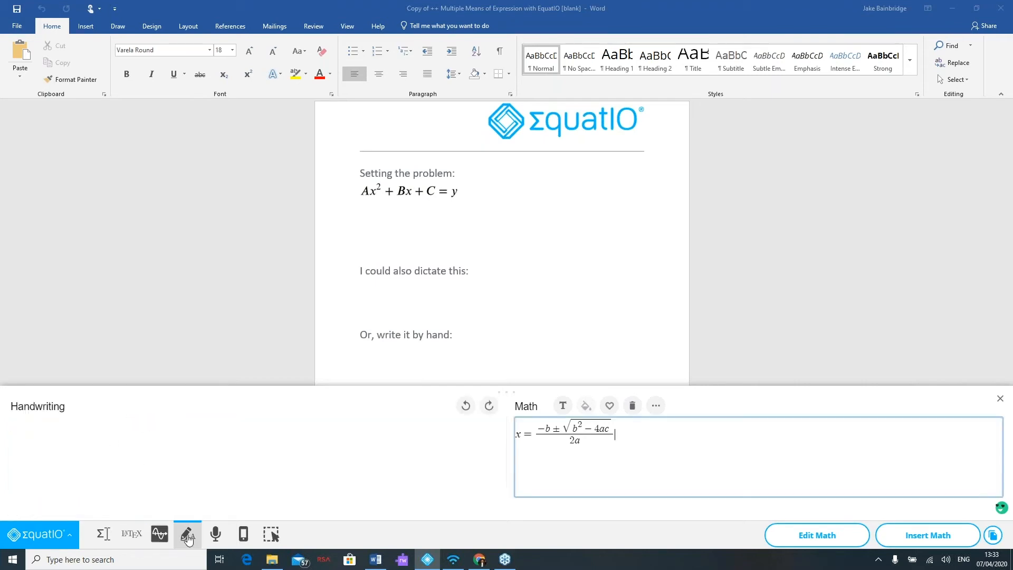
pyautogui.click(216, 537)
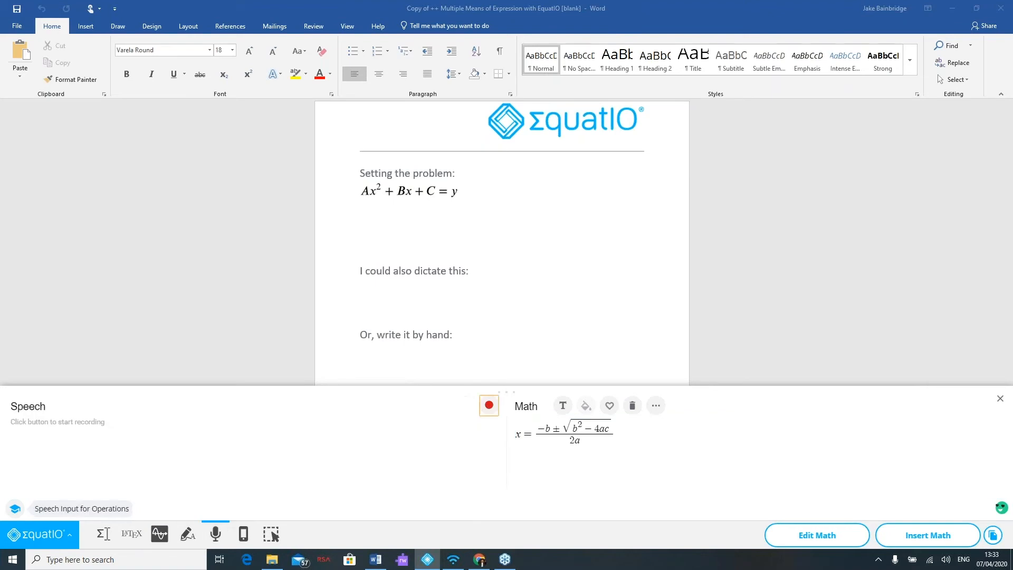
pyautogui.click(104, 539)
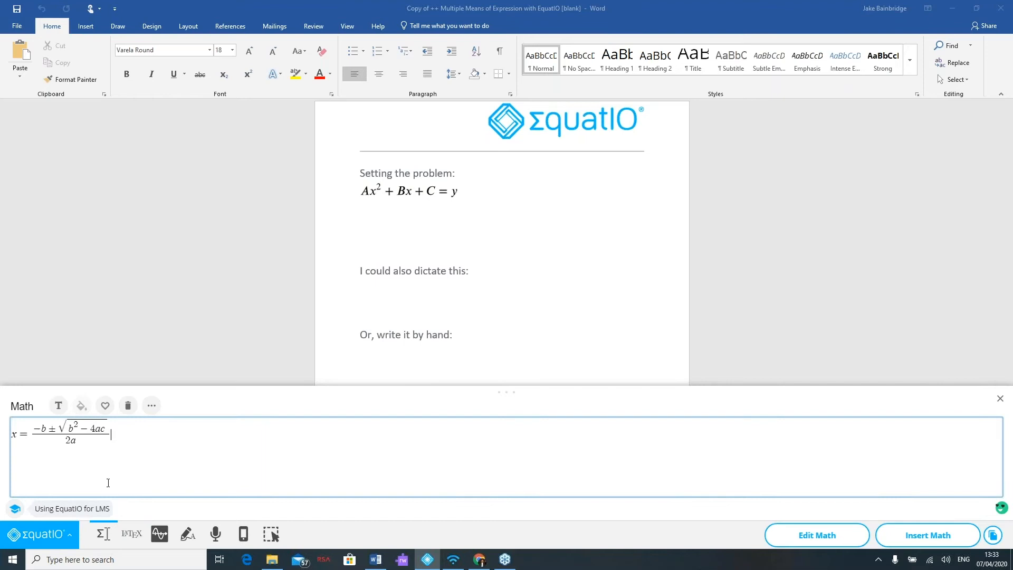
# Add the quadratic formula, arithmetic sequence and area of a rectangle to the favorites and show the favorites list
pyautogui.click(152, 406)
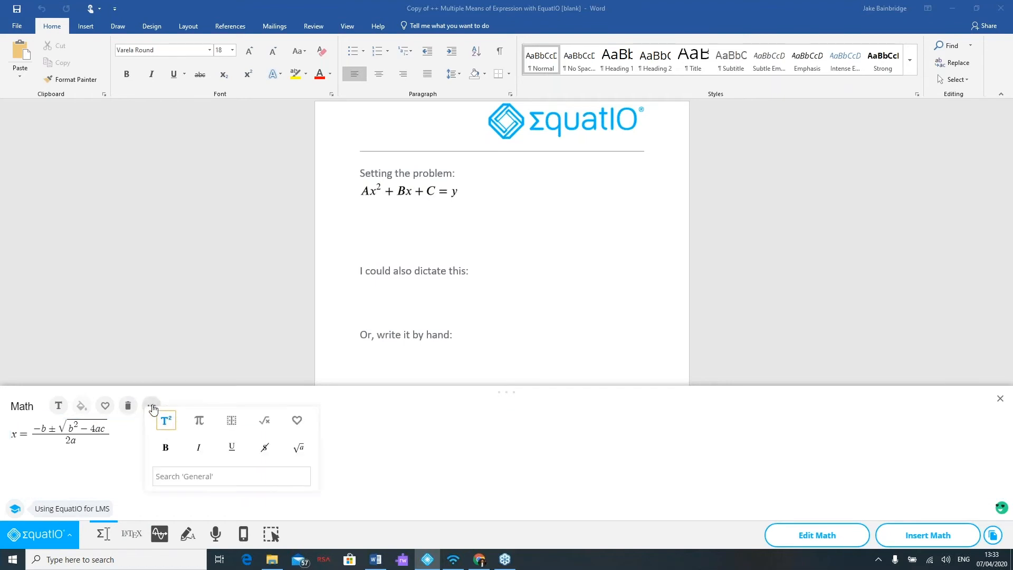
pyautogui.click(199, 423)
pyautogui.click(232, 420)
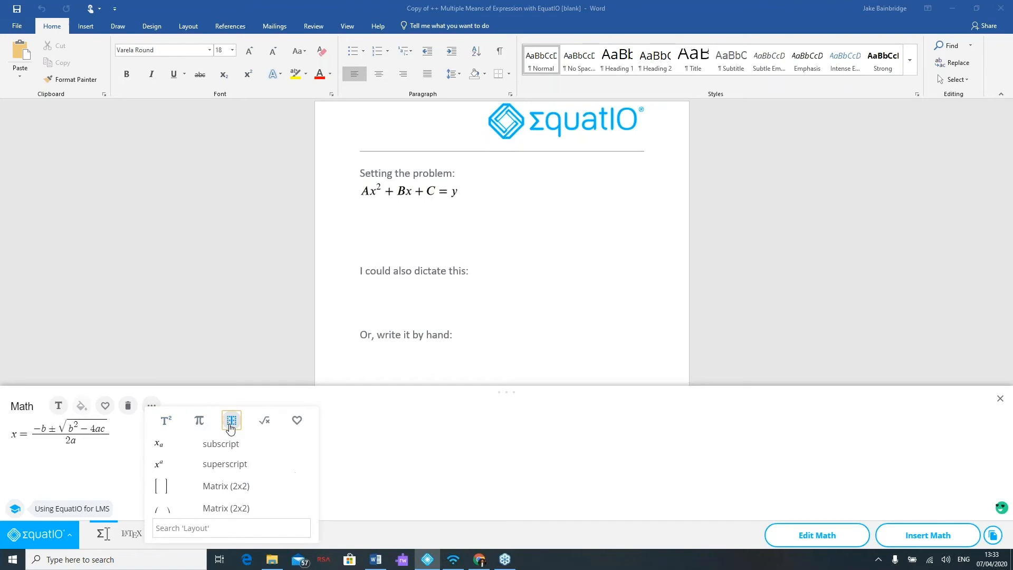
pyautogui.click(265, 421)
pyautogui.scroll(-2, 219, 465)
pyautogui.scroll(-5, 219, 467)
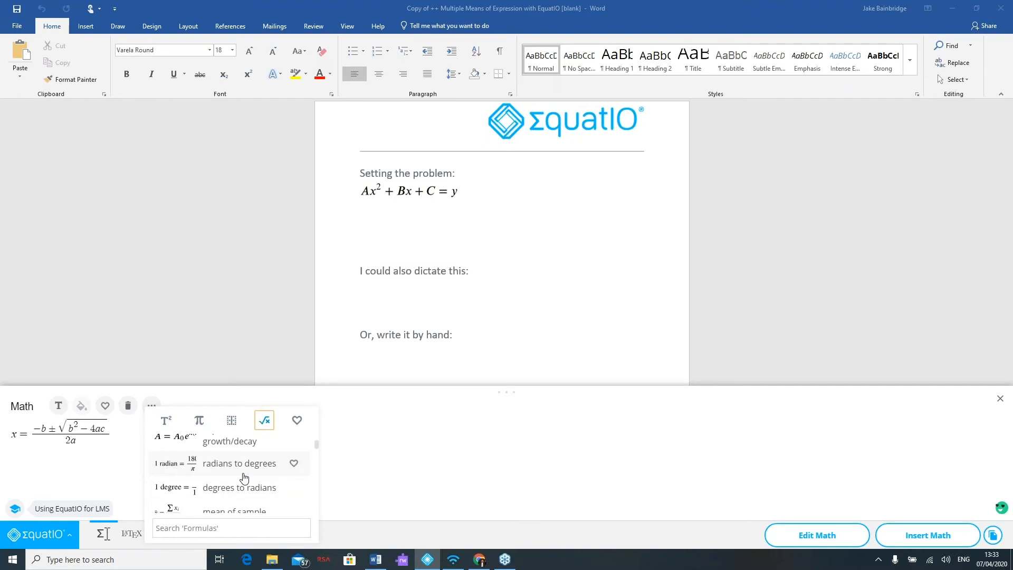
pyautogui.scroll(3, 242, 478)
pyautogui.click(294, 465)
pyautogui.click(296, 488)
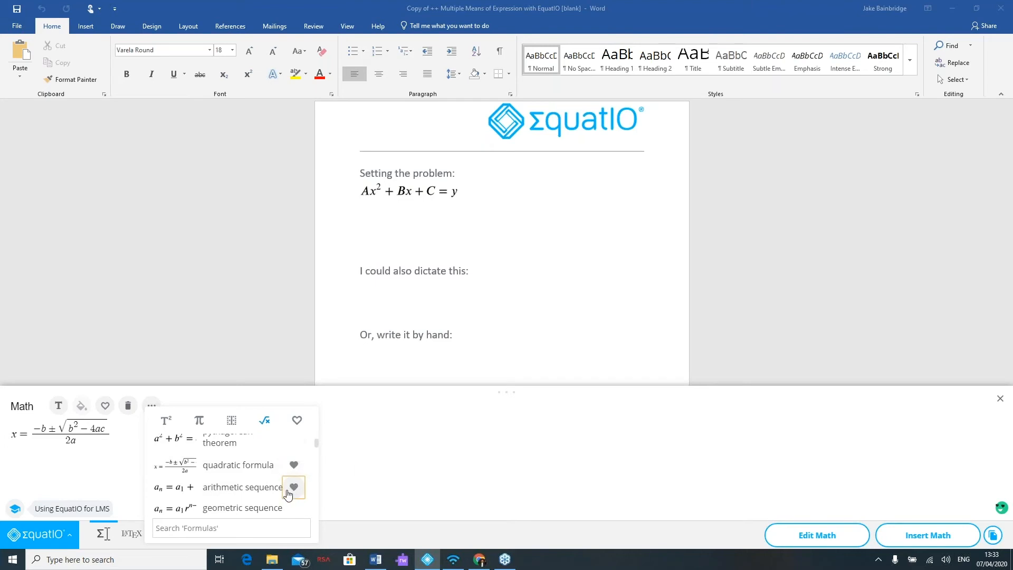
pyautogui.scroll(2, 292, 461)
pyautogui.click(294, 447)
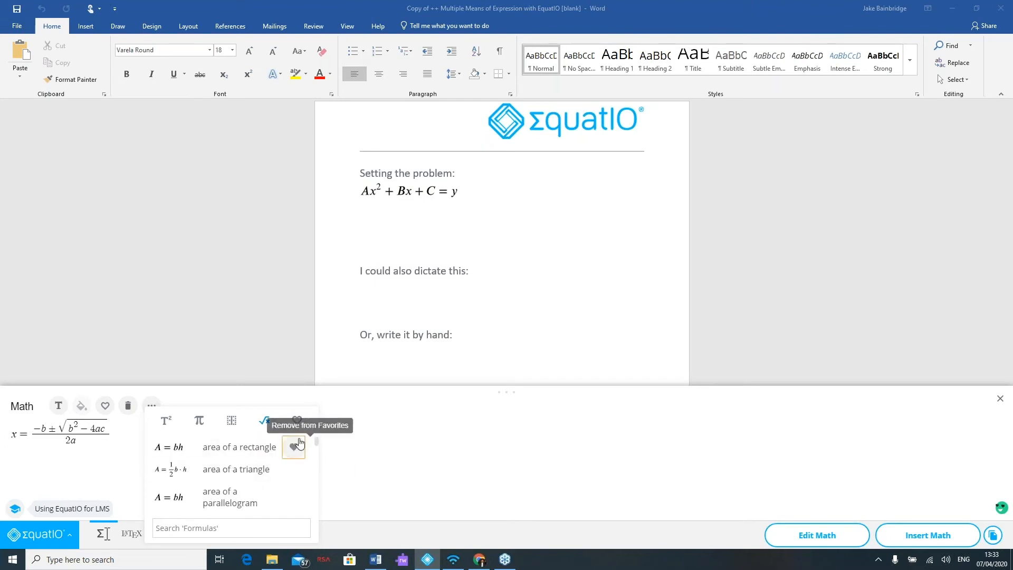
pyautogui.click(298, 422)
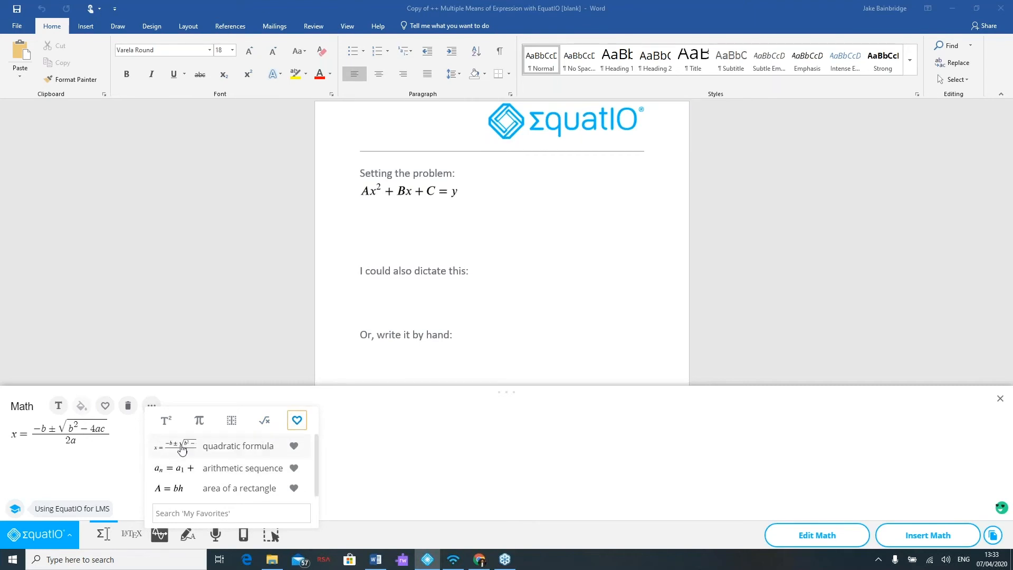
# Clear the formula from the Equation Editor and insert the quadratic formula from the favorites
pyautogui.click(118, 438)
pyautogui.press('BackSpace')
pyautogui.press('BackSpace')
pyautogui.press('BackSpace')
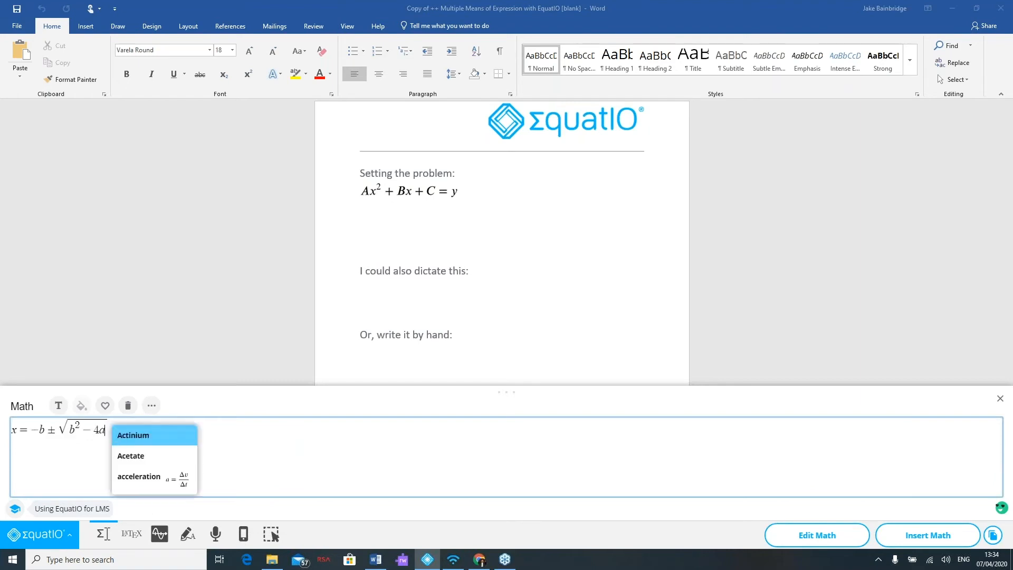
pyautogui.click(127, 406)
pyautogui.click(151, 406)
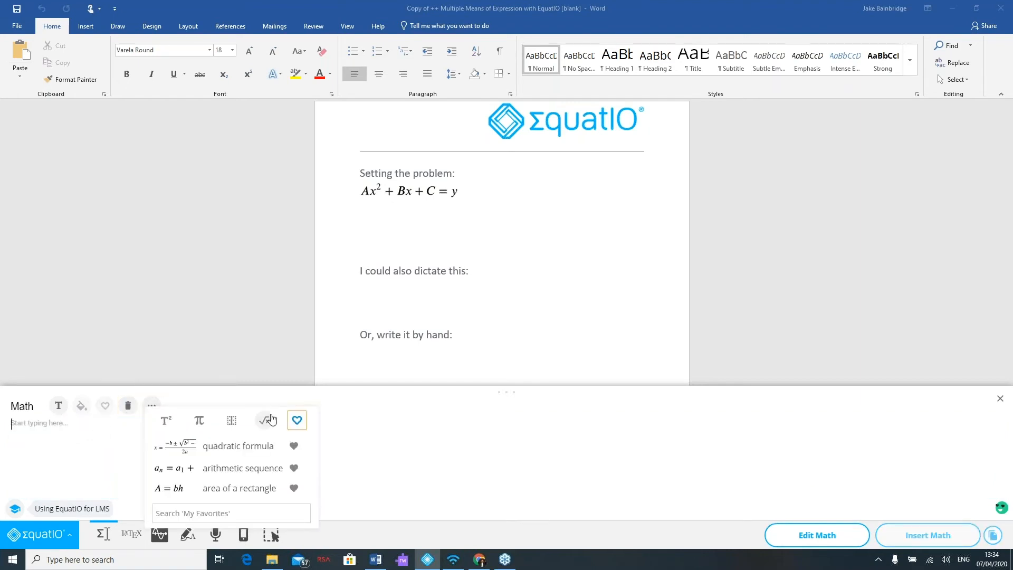
pyautogui.click(195, 448)
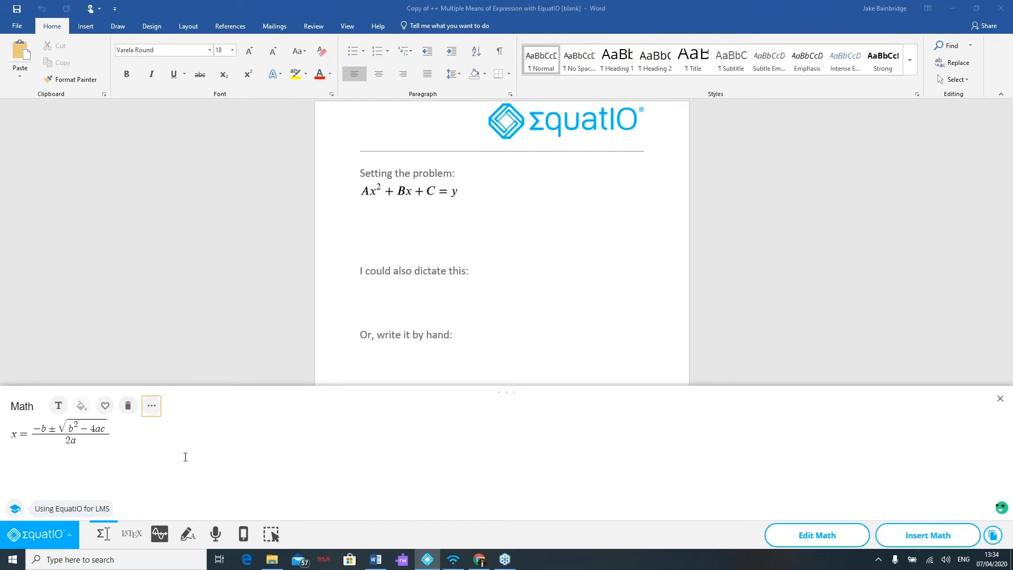
# Remove the quadratic formula, arithmetic sequence and area of a rectangle from the favorites
pyautogui.click(152, 407)
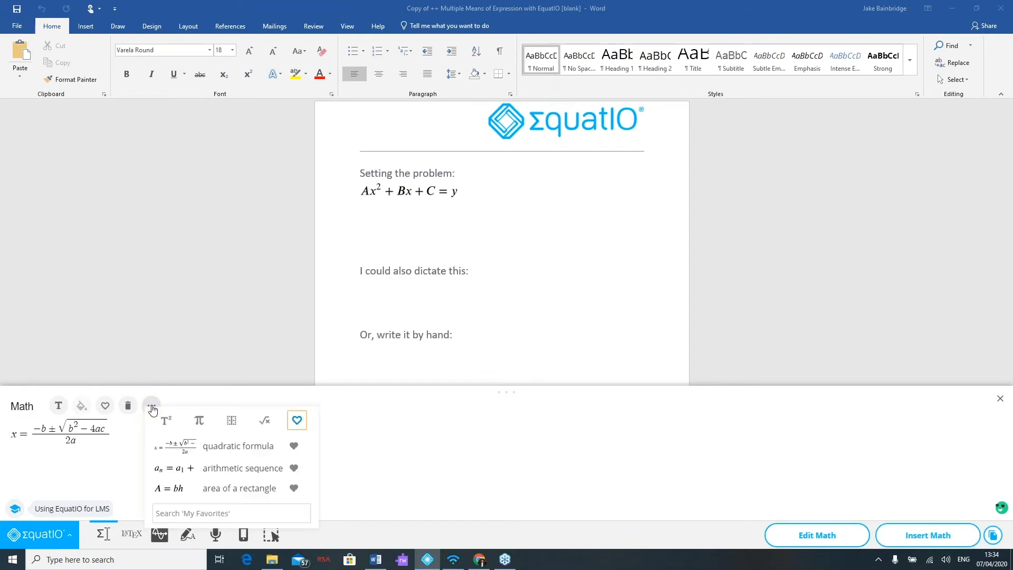
pyautogui.click(294, 447)
pyautogui.click(294, 446)
pyautogui.click(294, 446)
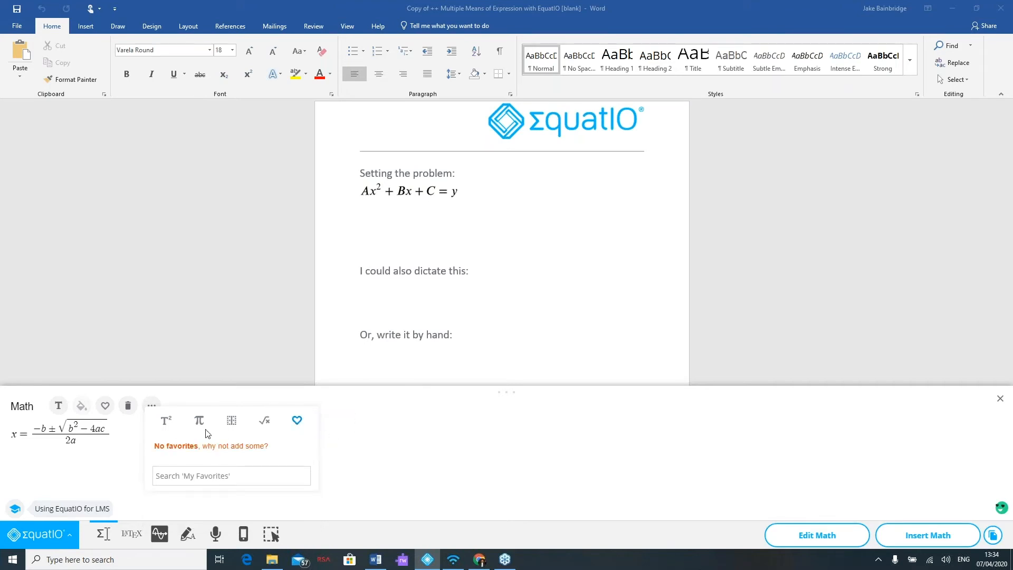
pyautogui.click(199, 421)
pyautogui.scroll(-5, 211, 475)
pyautogui.click(164, 423)
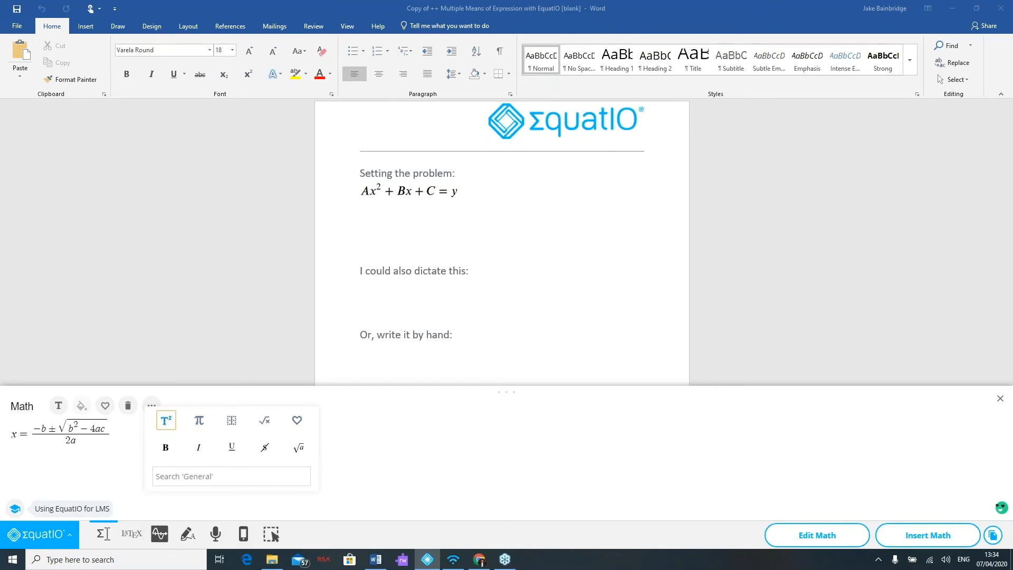
pyautogui.click(233, 422)
pyautogui.click(355, 448)
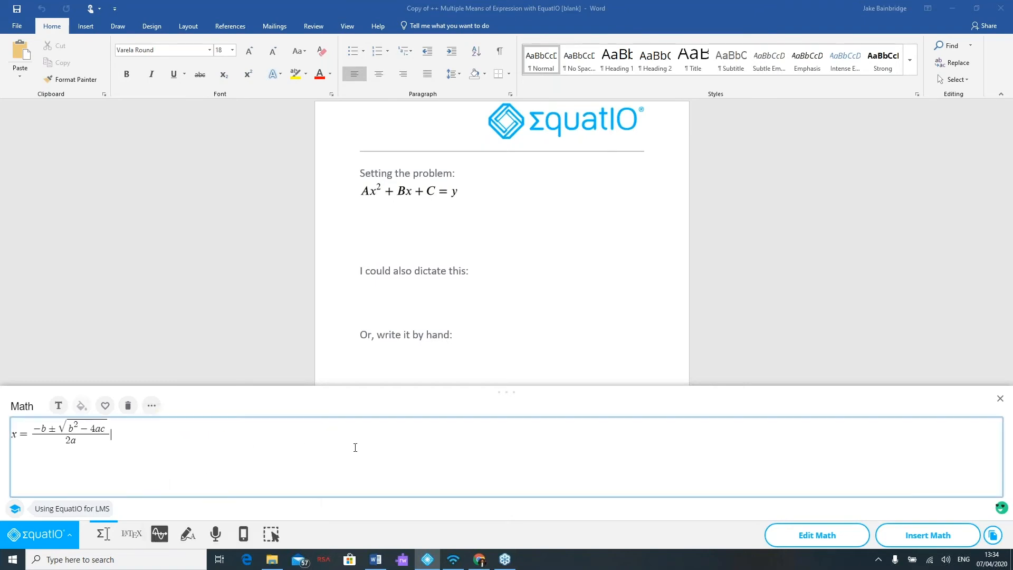
# Clear the quadratic formula from the Equation Editor, look up the predictions for "vol" and erase the text
pyautogui.click(128, 407)
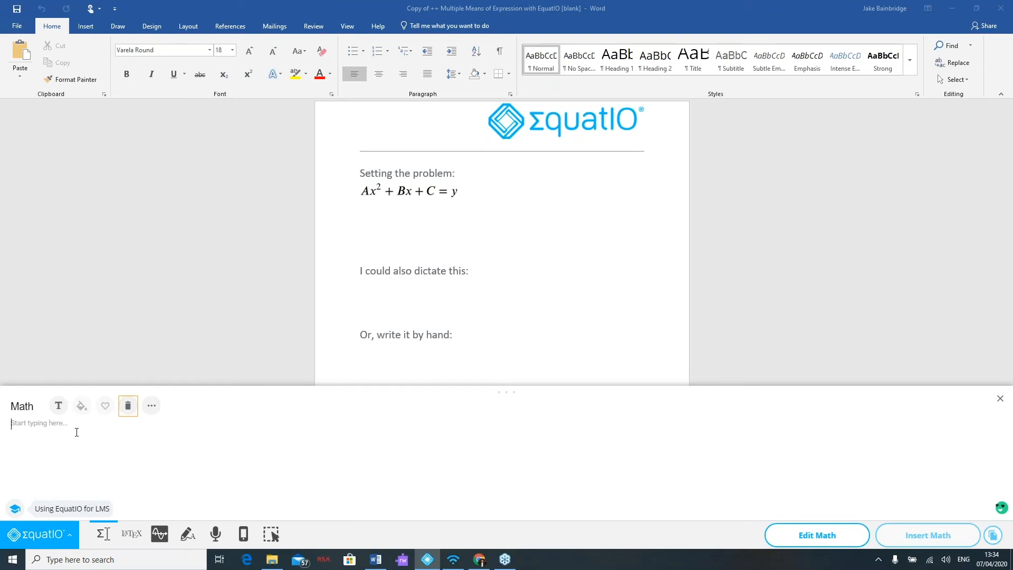
pyautogui.click(63, 420)
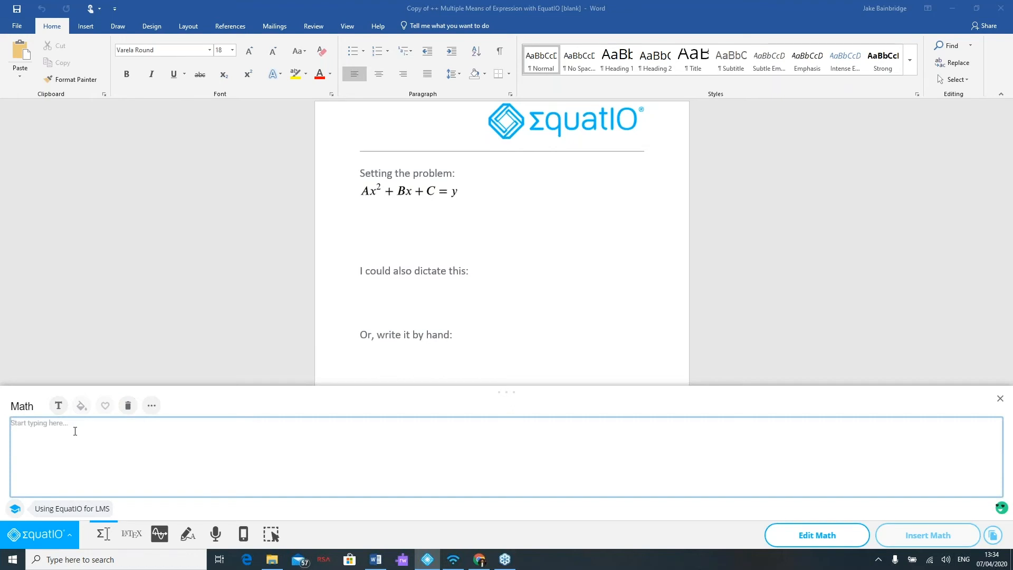
pyautogui.write('vol')
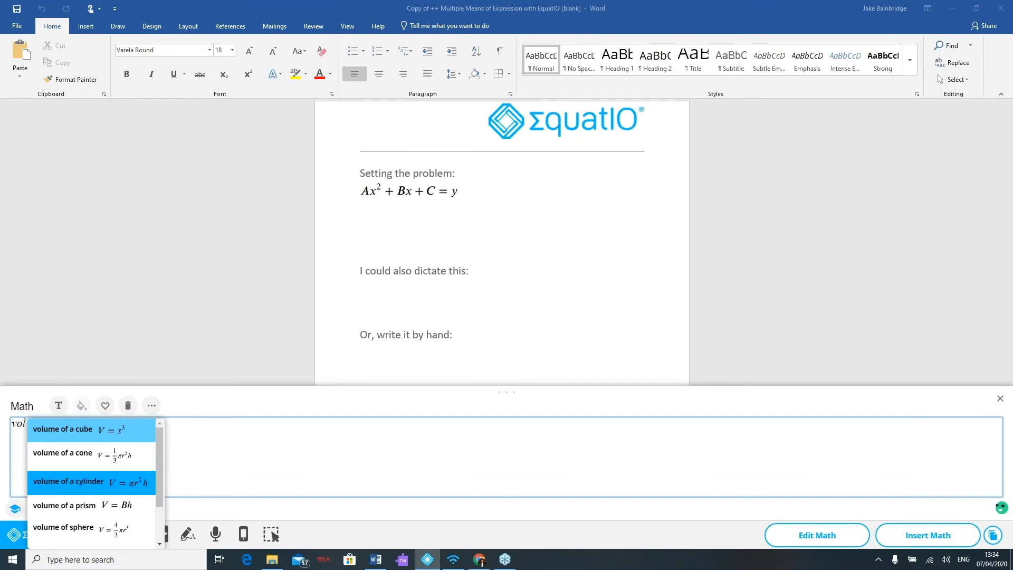
pyautogui.press('BackSpace')
pyautogui.press('BackSpace')
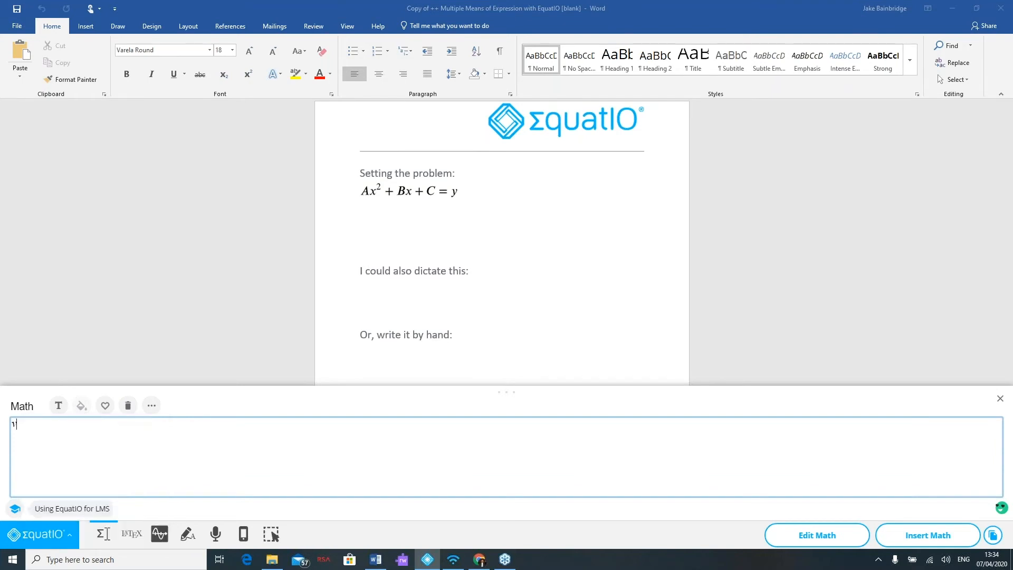
pyautogui.write('o')
pyautogui.press('BackSpace')
pyautogui.press('BackSpace')
# Look up the predictions for "dia" and "pl" in the Equation Editor and erase the text
pyautogui.write('dia')
pyautogui.press('BackSpace')
pyautogui.press('BackSpace')
pyautogui.press('BackSpace')
pyautogui.write('pl')
pyautogui.press('BackSpace')
pyautogui.press('BackSpace')
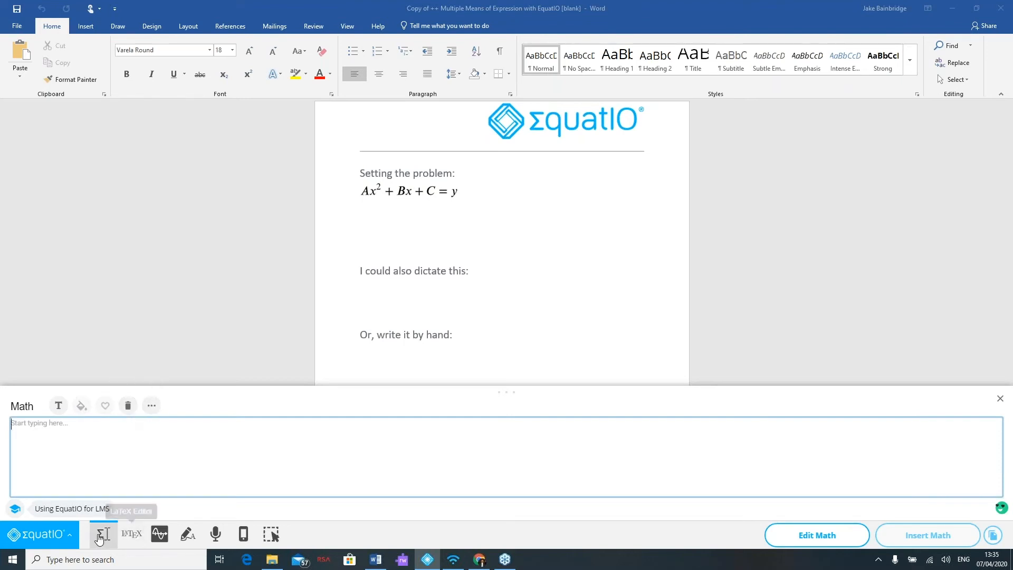
# Enter the quadratic formula in the Equation Editor from the prediction for "qu" and insert it below "I could also dictate this:"
pyautogui.click(133, 539)
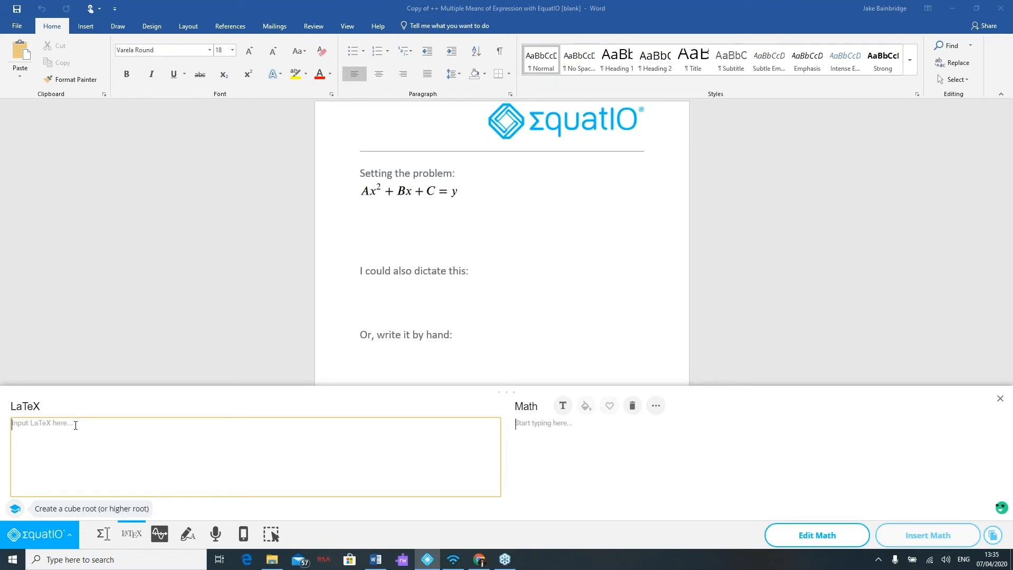
pyautogui.click(104, 533)
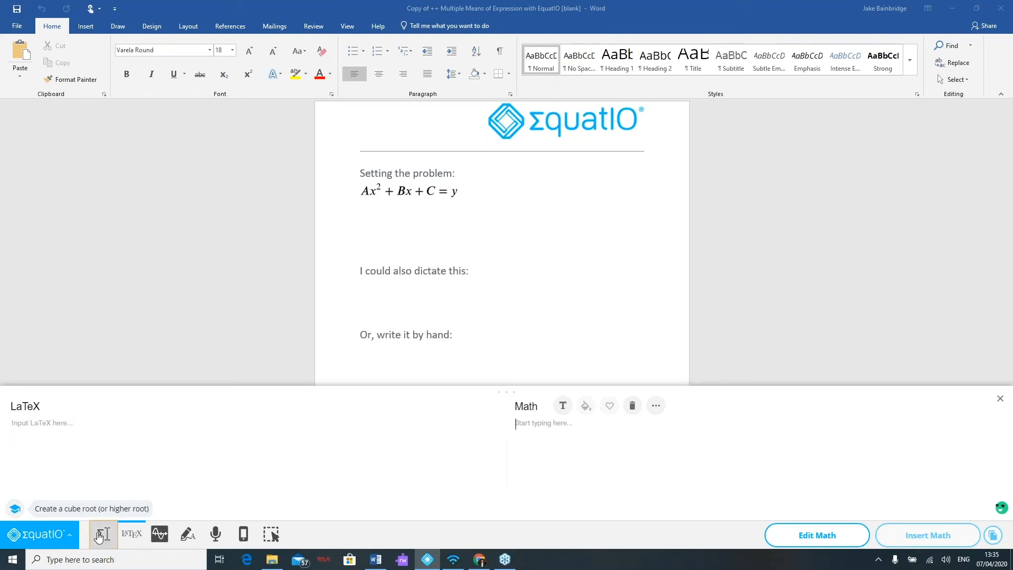
pyautogui.write('qu')
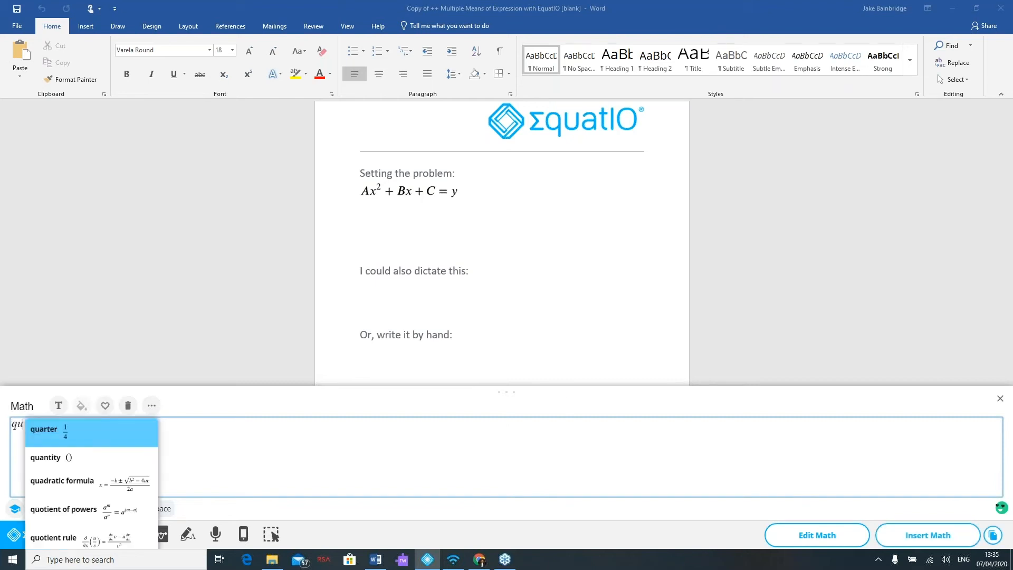
pyautogui.click(87, 487)
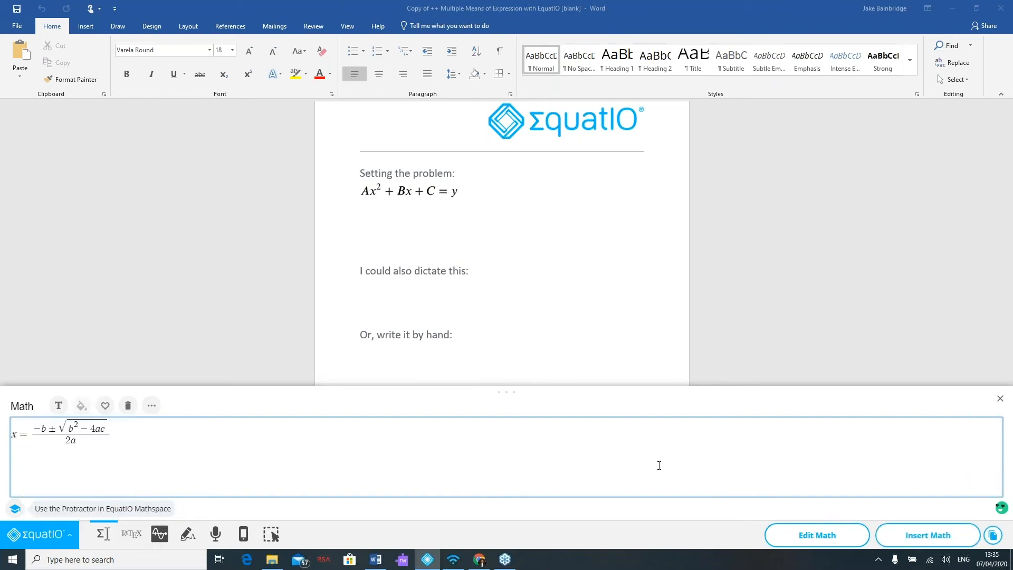
pyautogui.click(374, 290)
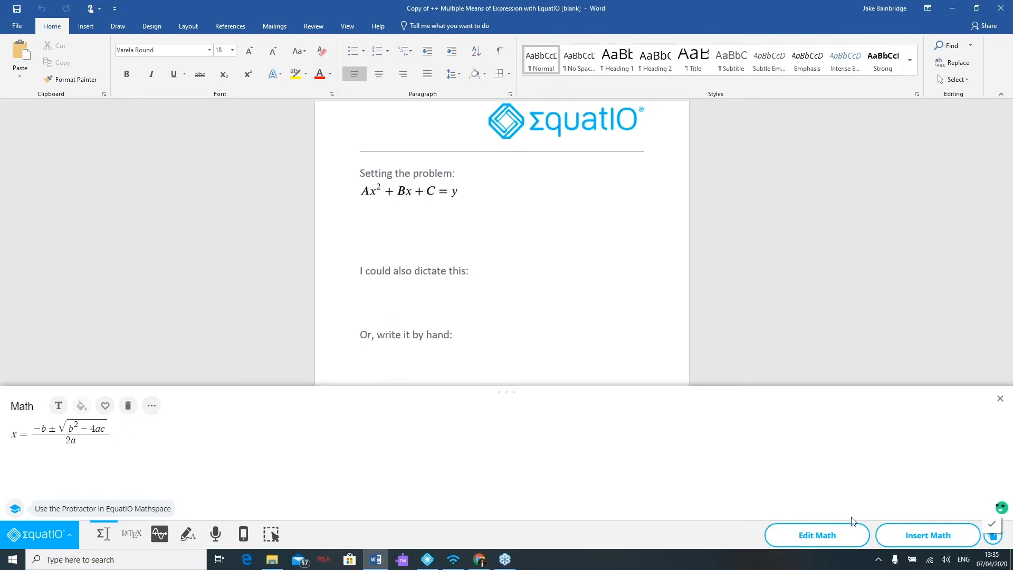
pyautogui.click(931, 538)
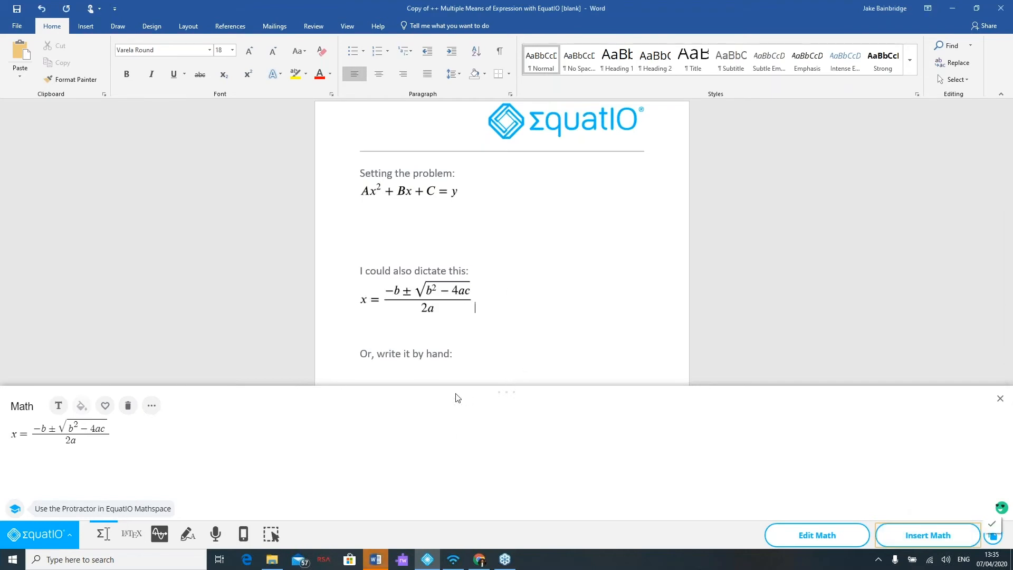
# Clear the Equation Editor and load the quadratic formula inserted in the document back into it for editing
pyautogui.click(446, 302)
pyautogui.click(82, 437)
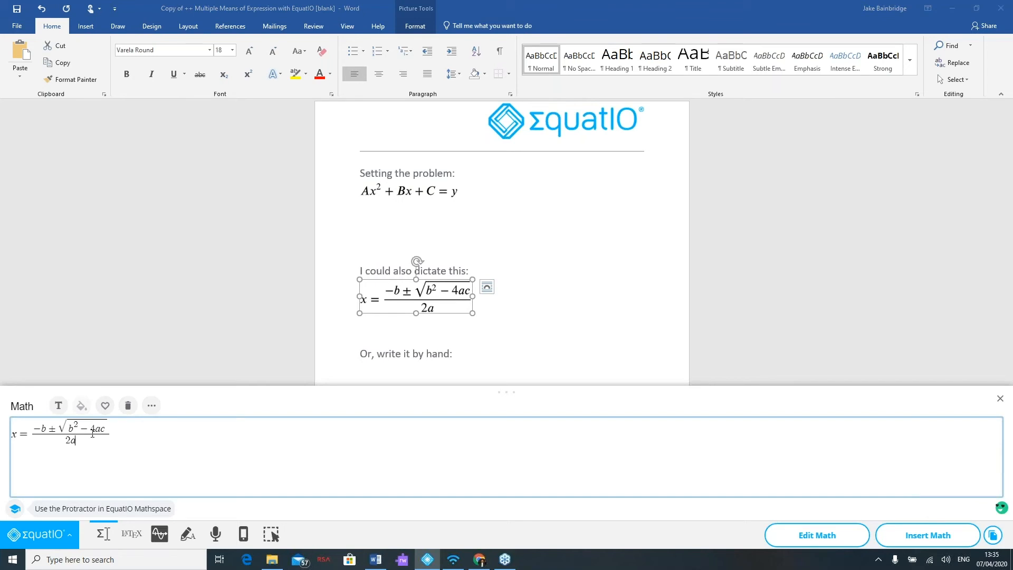
pyautogui.click(128, 405)
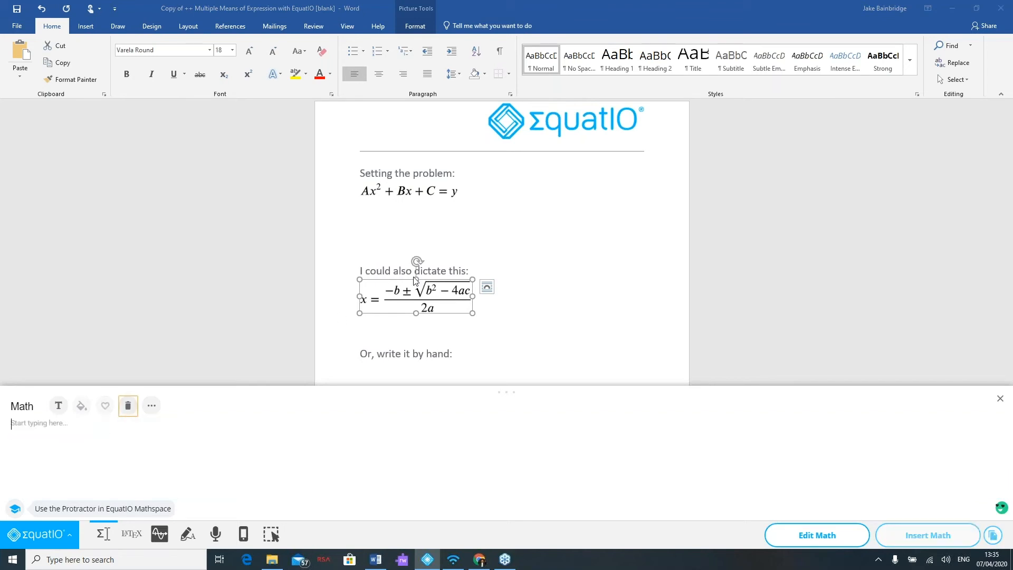
pyautogui.click(417, 283)
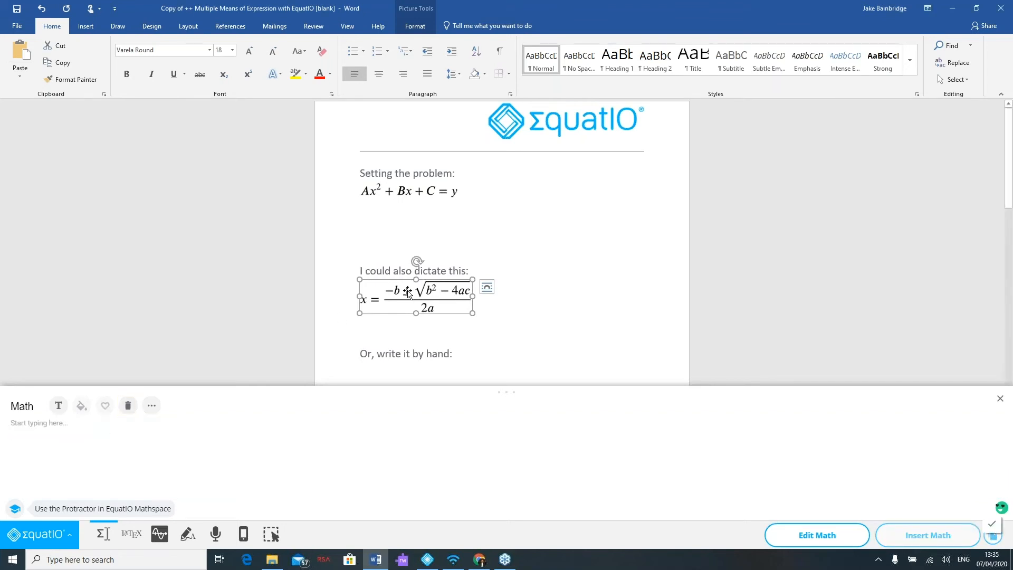
pyautogui.click(815, 537)
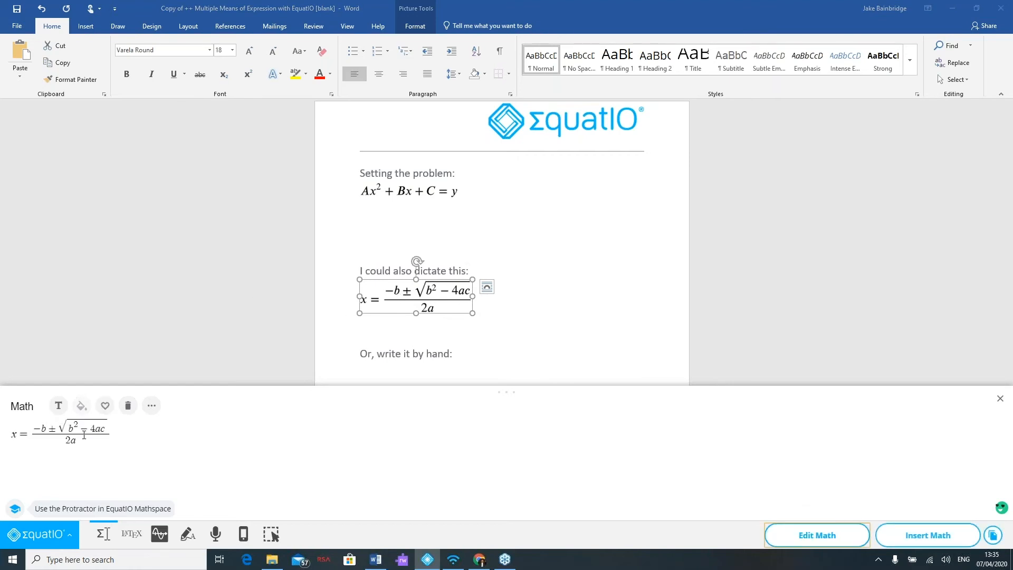
# Change the formula's denominator to 2c and update the formula in the document
pyautogui.click(108, 433)
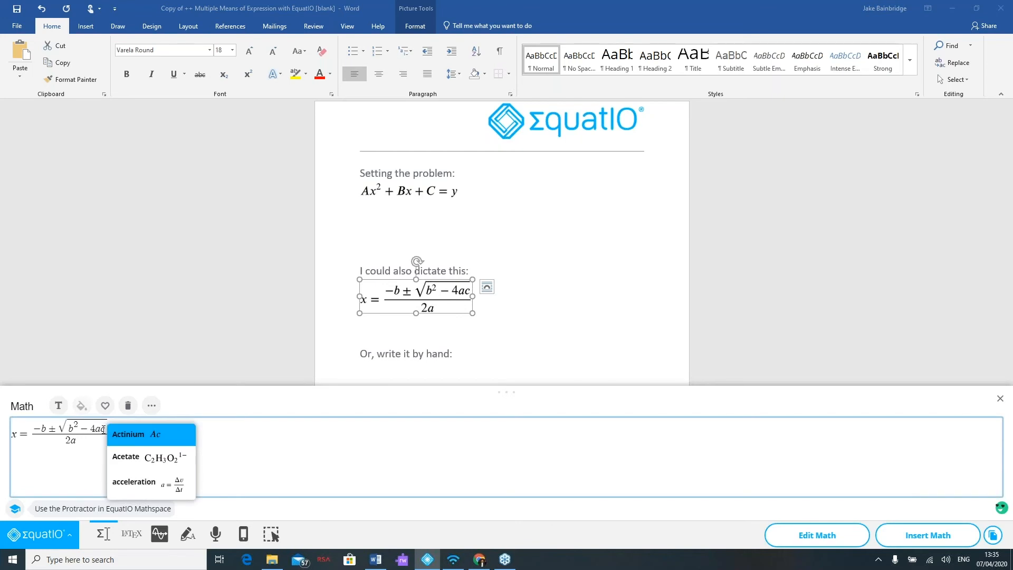
pyautogui.click(101, 429)
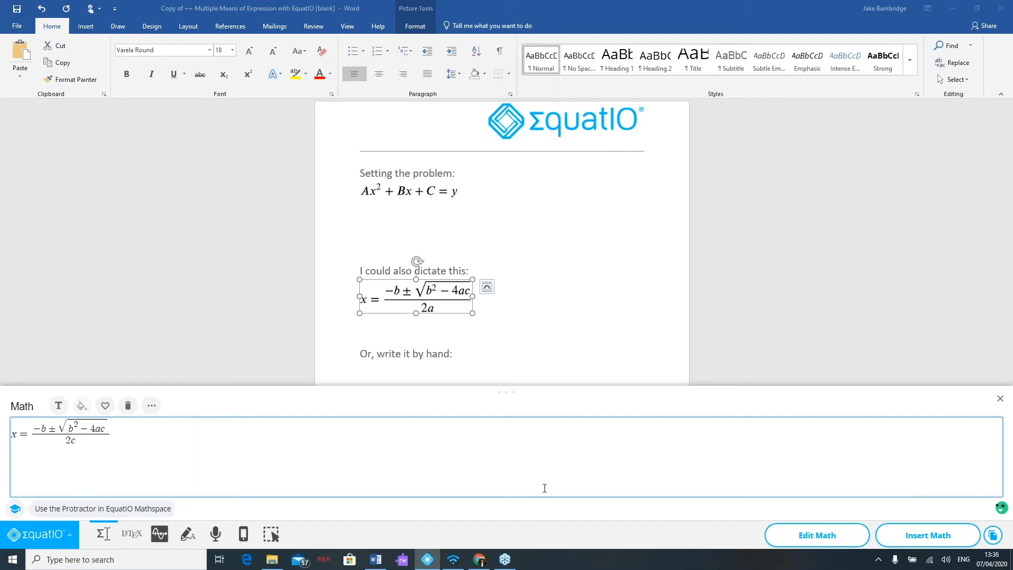
pyautogui.click(933, 541)
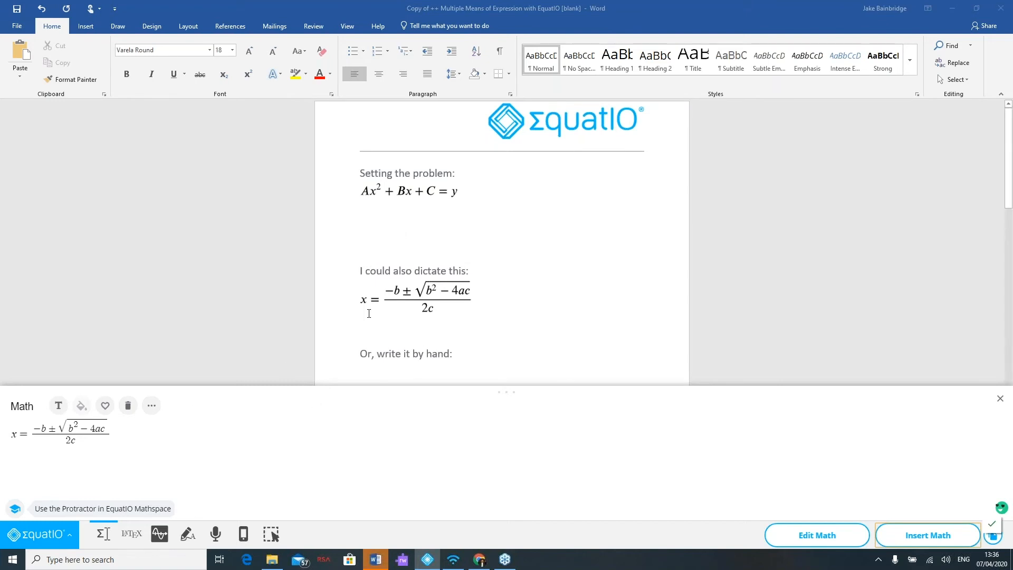
# Show the formula's code in the LaTeX editor and erase all of it
pyautogui.click(145, 540)
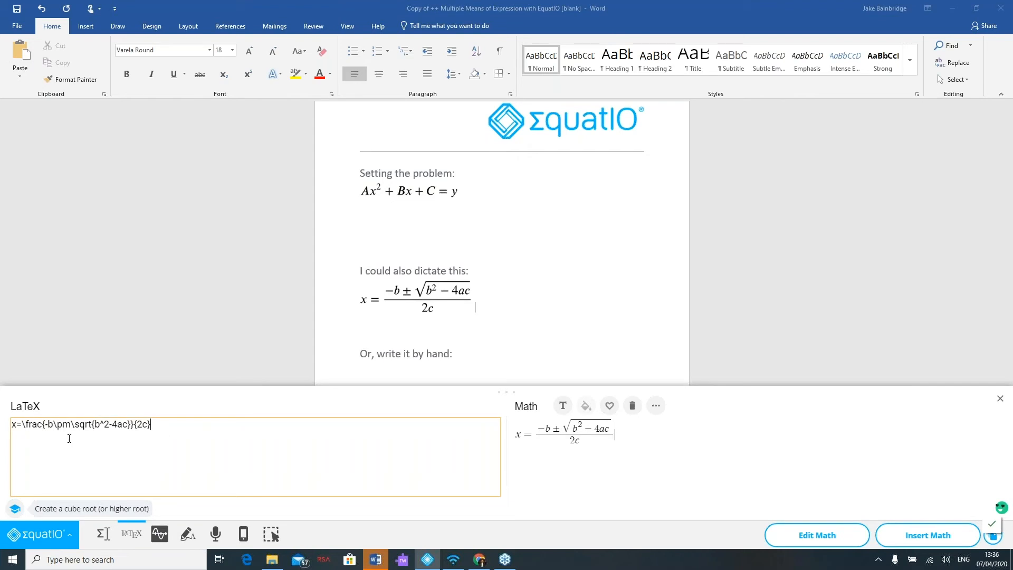
pyautogui.press('BackSpace')
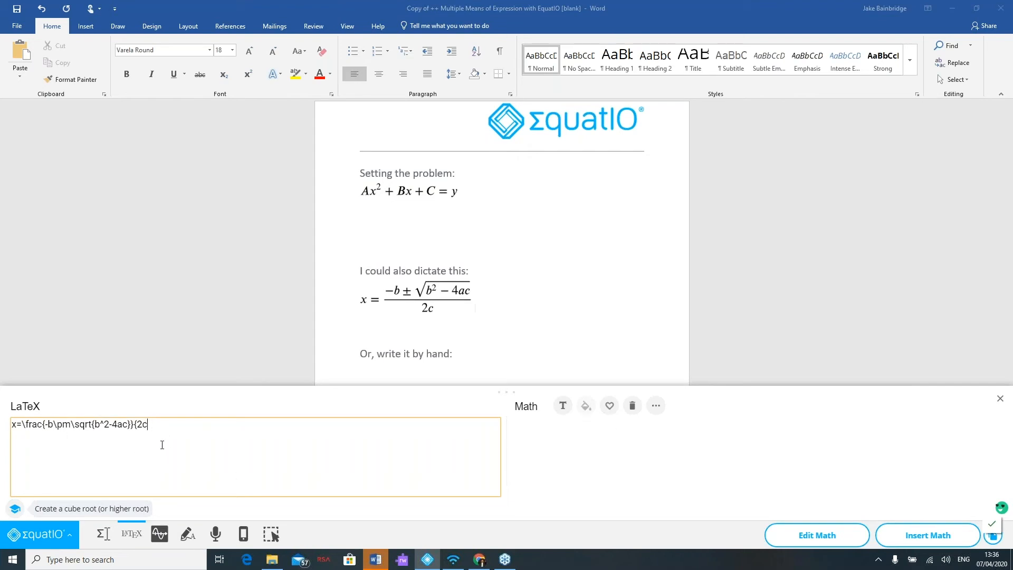
pyautogui.press('BackSpace')
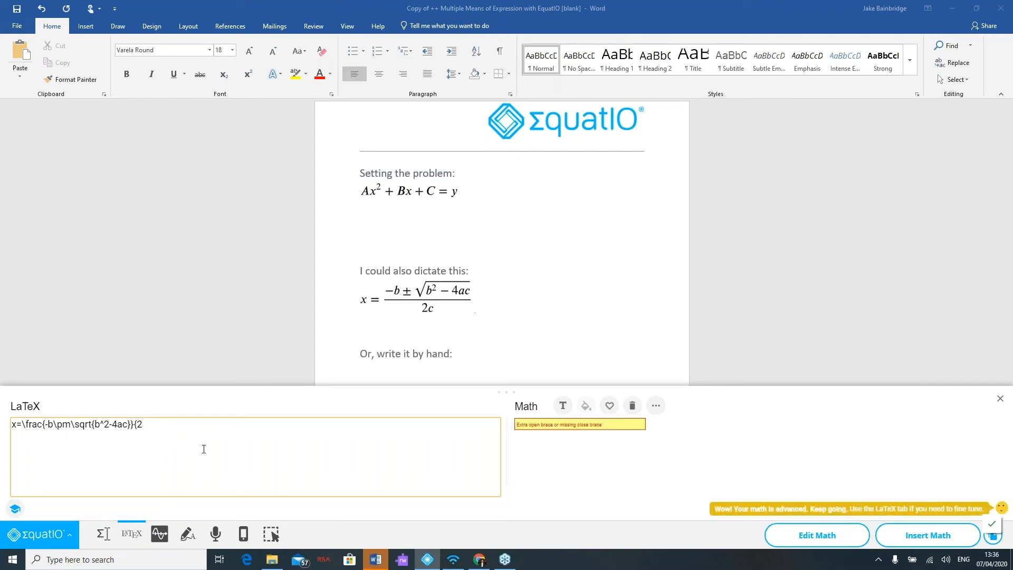
pyautogui.press('BackSpace')
pyautogui.press('BackSpace')
pyautogui.press('BackSpace')
pyautogui.press('BackSpace')
pyautogui.press('BackSpace')
pyautogui.press('BackSpace')
pyautogui.press('BackSpace')
pyautogui.press('BackSpace')
pyautogui.press('BackSpace')
pyautogui.press('BackSpace')
pyautogui.press('BackSpace')
pyautogui.press('BackSpace')
pyautogui.press('BackSpace')
pyautogui.press('BackSpace')
pyautogui.press('BackSpace')
pyautogui.press('BackSpace')
pyautogui.press('BackSpace')
pyautogui.press('BackSpace')
pyautogui.press('BackSpace')
pyautogui.press('BackSpace')
pyautogui.press('BackSpace')
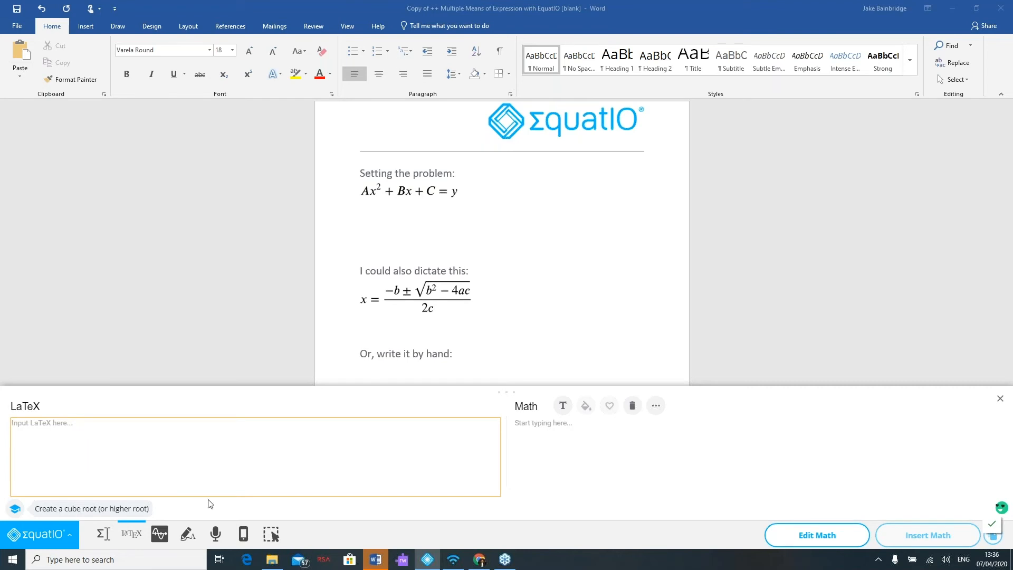
# Insert a blank coordinate graph below the quadratic formula and delete it from the document
pyautogui.click(160, 534)
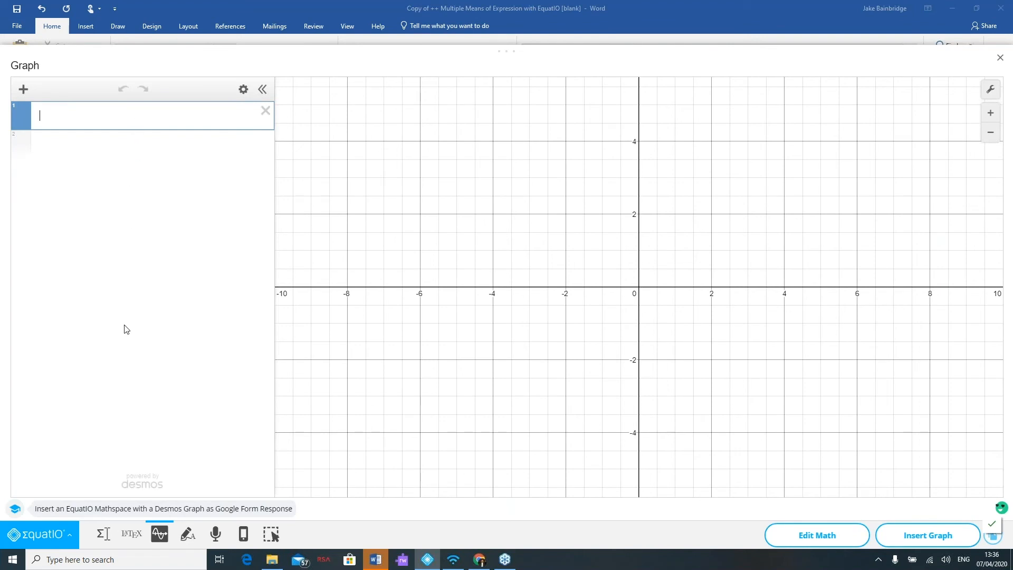
pyautogui.click(991, 96)
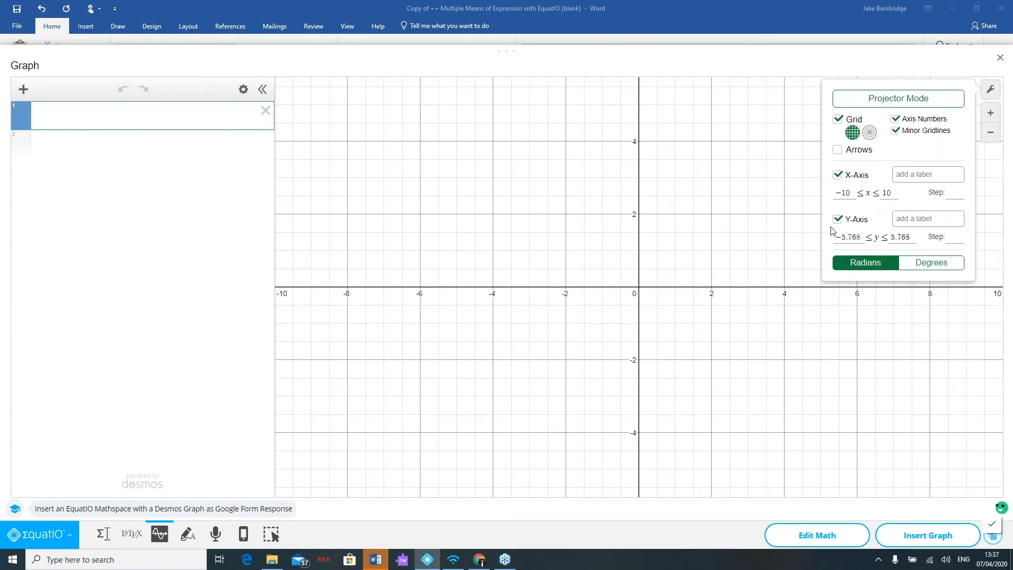
pyautogui.click(991, 96)
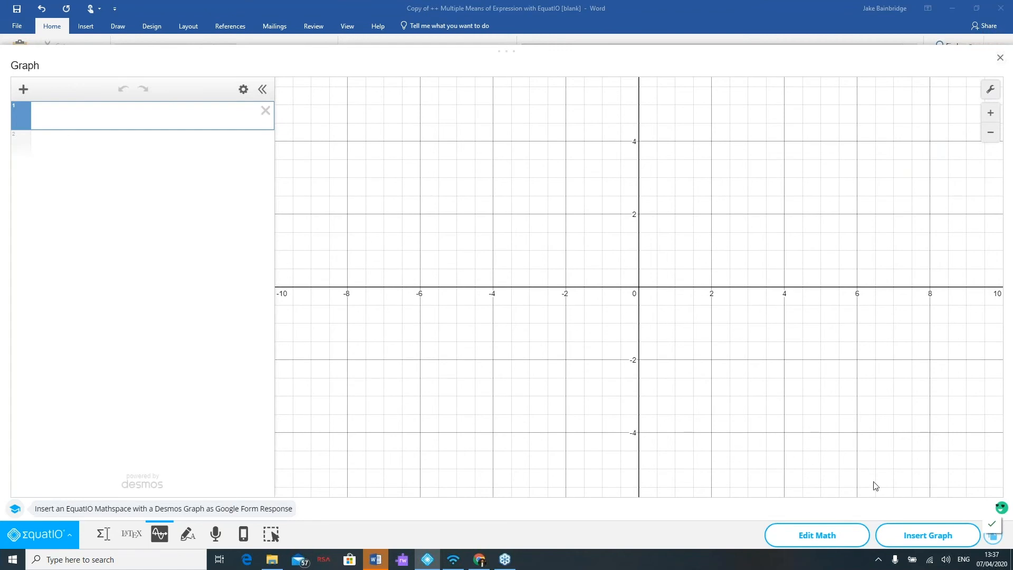
pyautogui.click(928, 535)
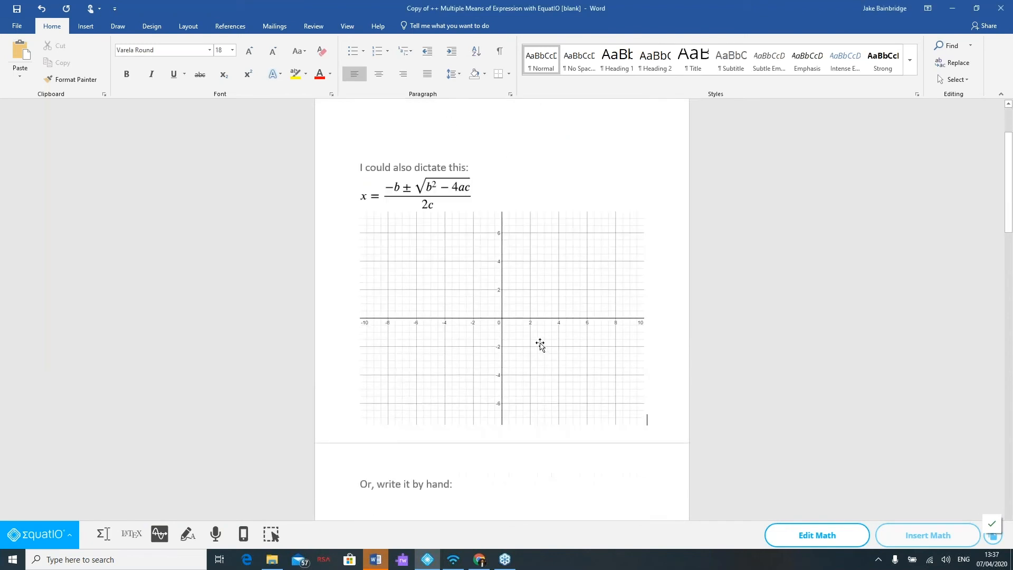
pyautogui.click(536, 335)
pyautogui.press('Delete')
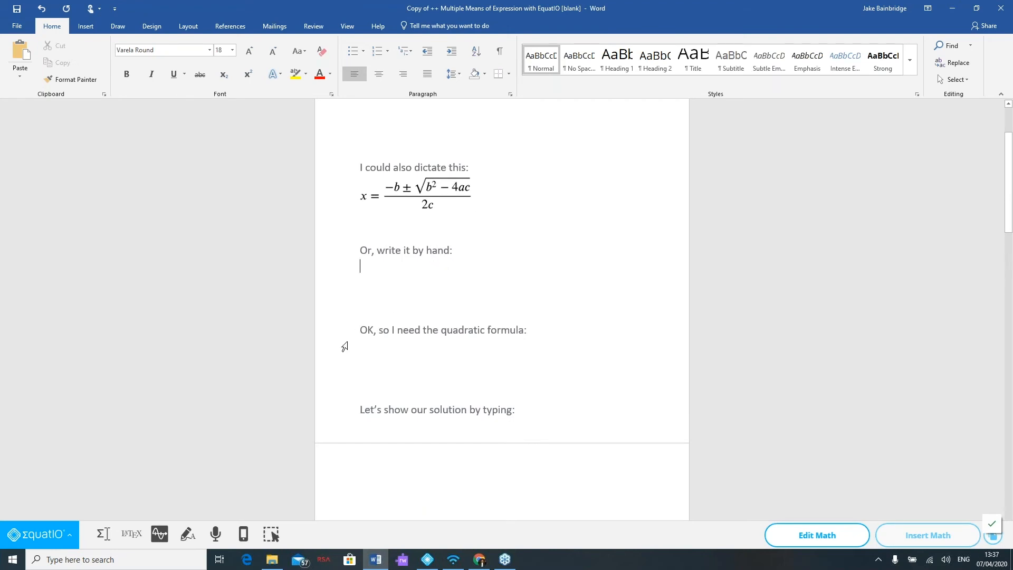
# Enlarge the Handwriting input area and handwrite x + y = b with 7 + 8 on the line below
pyautogui.click(189, 541)
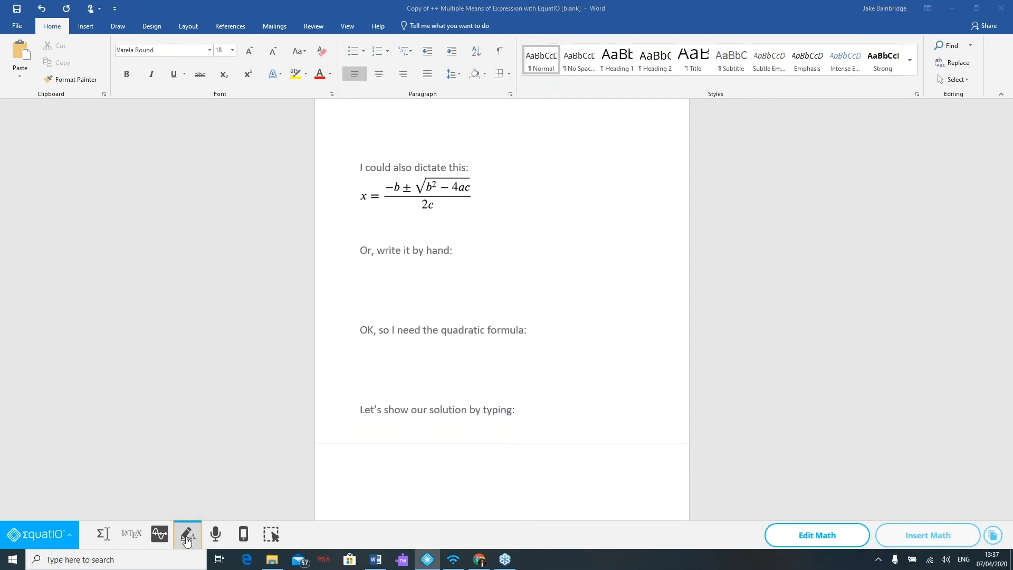
pyautogui.moveTo(508, 391); pyautogui.dragTo(516, 116)
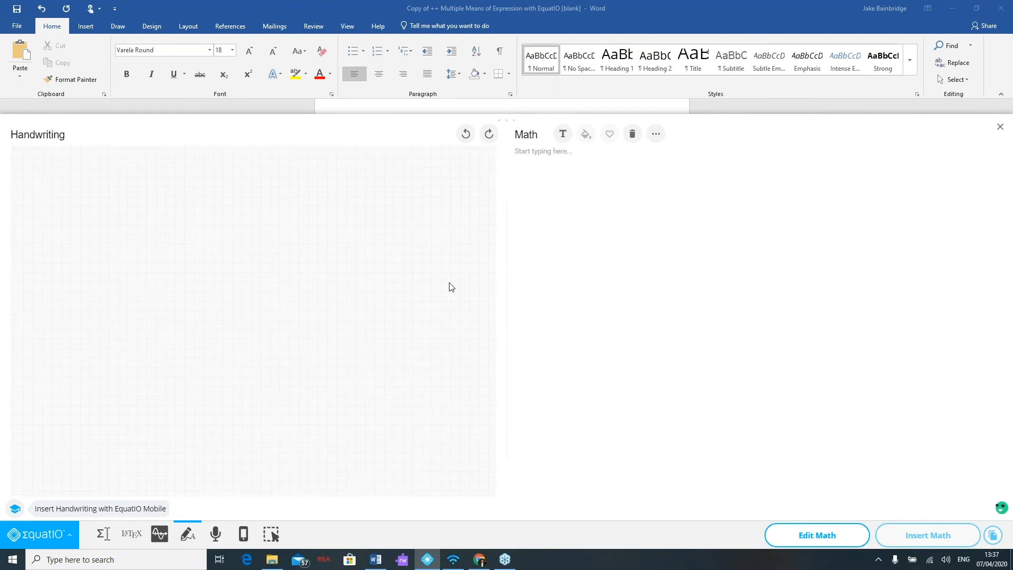
pyautogui.moveTo(42, 183)
pyautogui.mouseDown()
pyautogui.moveTo(79, 210)
pyautogui.moveTo(33, 213)
pyautogui.mouseUp()
pyautogui.moveTo(97, 185)
pyautogui.mouseDown()
pyautogui.moveTo(124, 184)
pyautogui.moveTo(111, 201)
pyautogui.mouseUp()
pyautogui.moveTo(142, 169)
pyautogui.mouseDown()
pyautogui.moveTo(176, 188)
pyautogui.moveTo(157, 223)
pyautogui.mouseUp()
pyautogui.moveTo(207, 186)
pyautogui.mouseDown()
pyautogui.moveTo(237, 186)
pyautogui.moveTo(238, 199)
pyautogui.moveTo(310, 219)
pyautogui.moveTo(285, 222)
pyautogui.mouseUp()
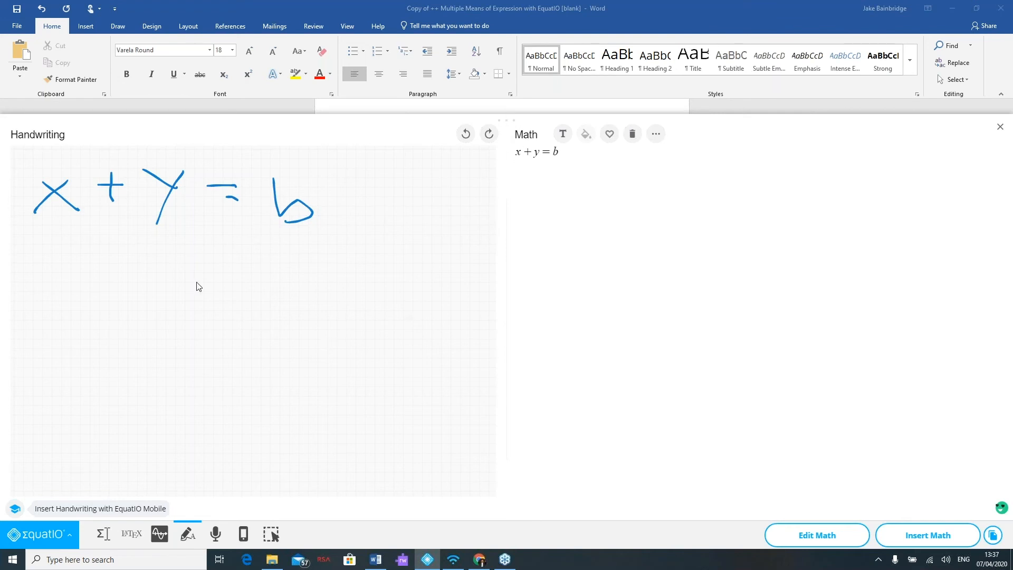
pyautogui.moveTo(35, 265)
pyautogui.mouseDown()
pyautogui.moveTo(82, 272)
pyautogui.moveTo(52, 320)
pyautogui.mouseUp()
pyautogui.moveTo(46, 286)
pyautogui.mouseDown()
pyautogui.moveTo(252, 268)
pyautogui.moveTo(219, 279)
pyautogui.mouseUp()
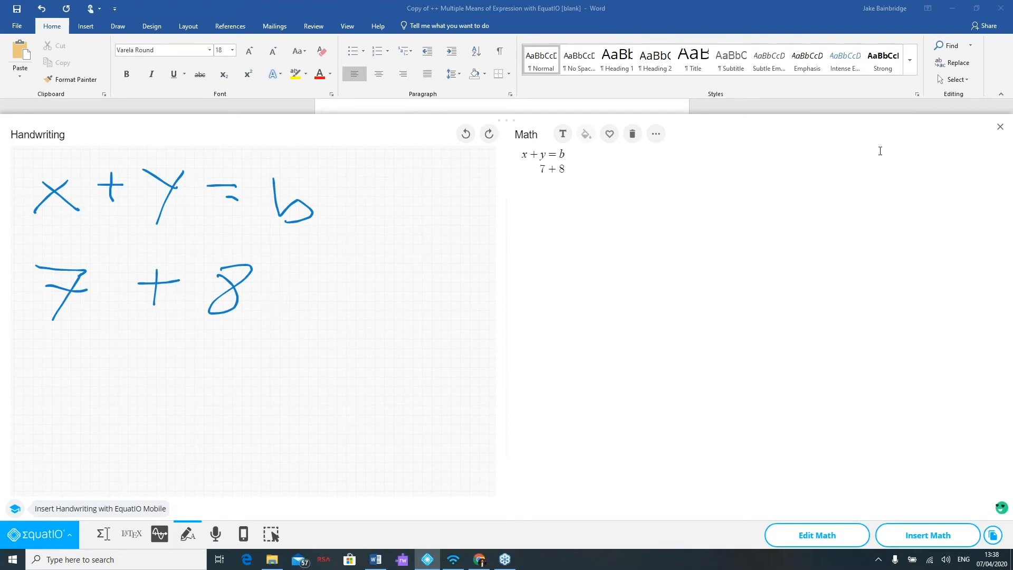
# Clear the math, dictate ax² + b³ = with Speech input and insert it below "Or, write it by hand:"
pyautogui.click(217, 536)
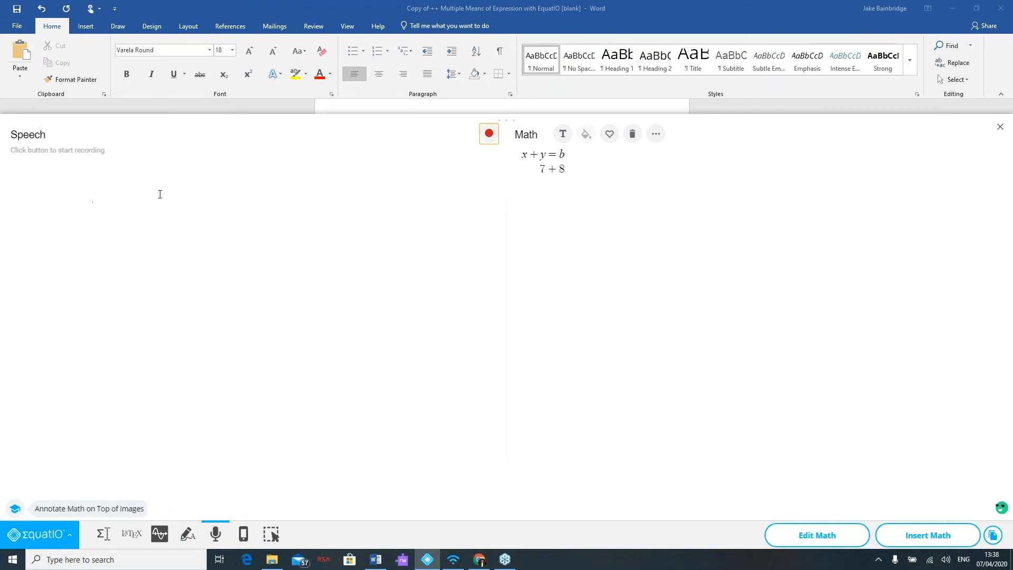
pyautogui.moveTo(511, 120); pyautogui.dragTo(491, 293)
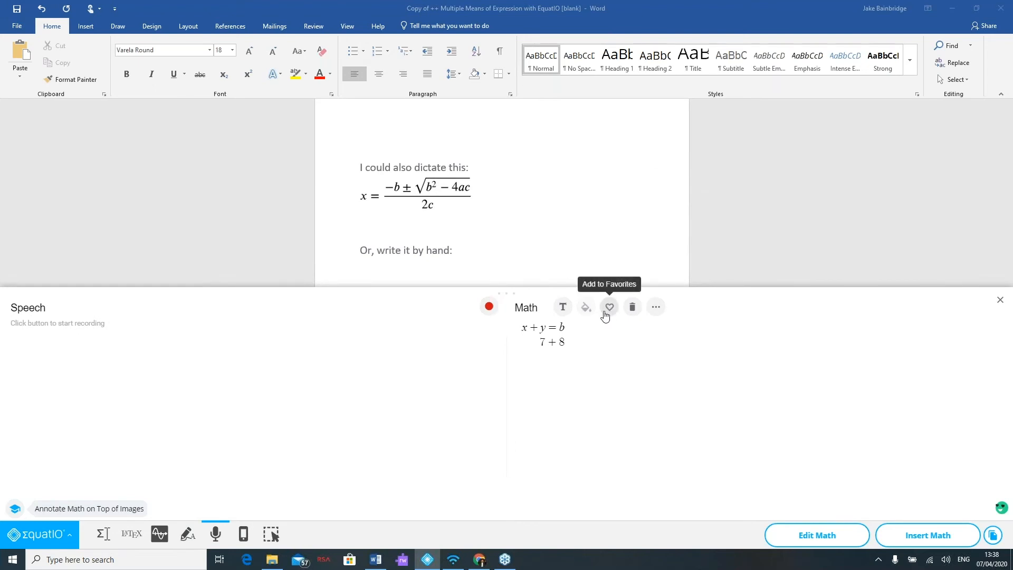
pyautogui.click(633, 308)
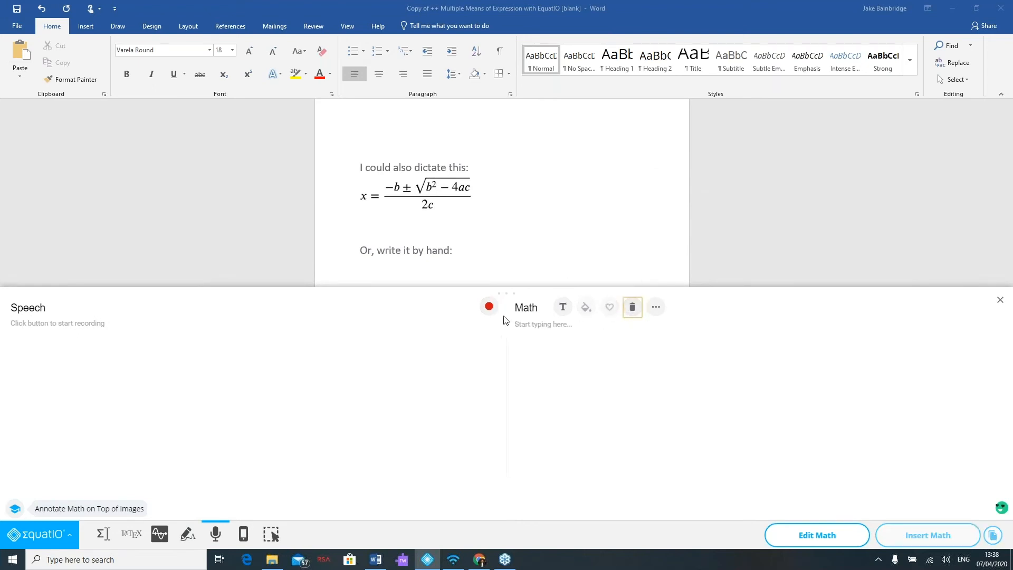
pyautogui.click(489, 308)
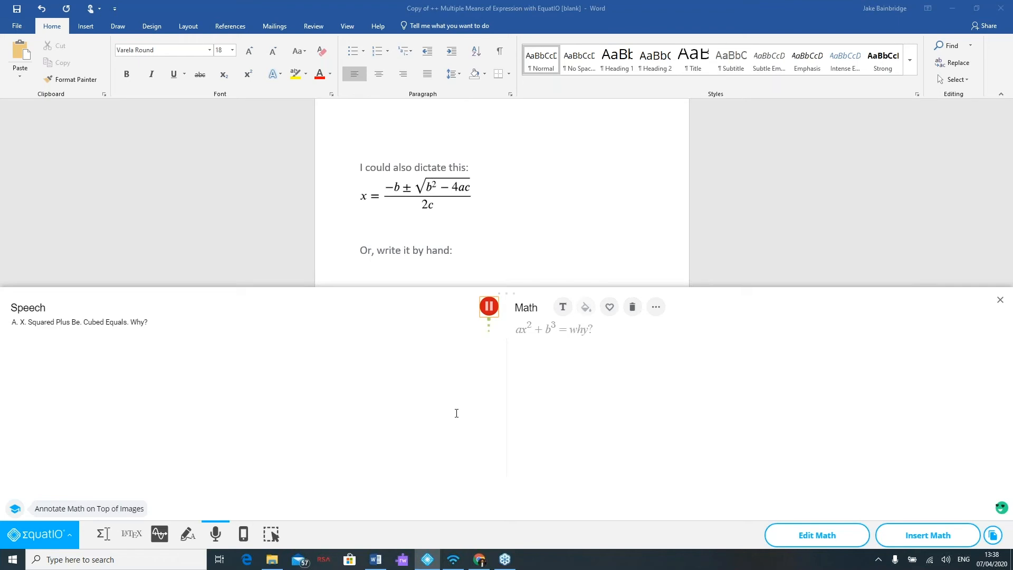
pyautogui.click(488, 306)
pyautogui.click(605, 336)
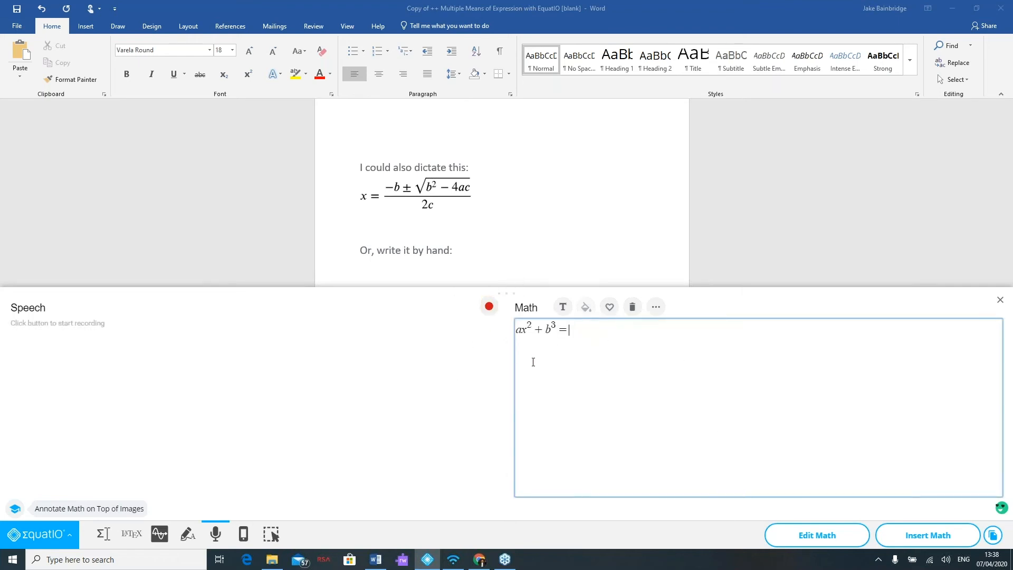
pyautogui.click(927, 536)
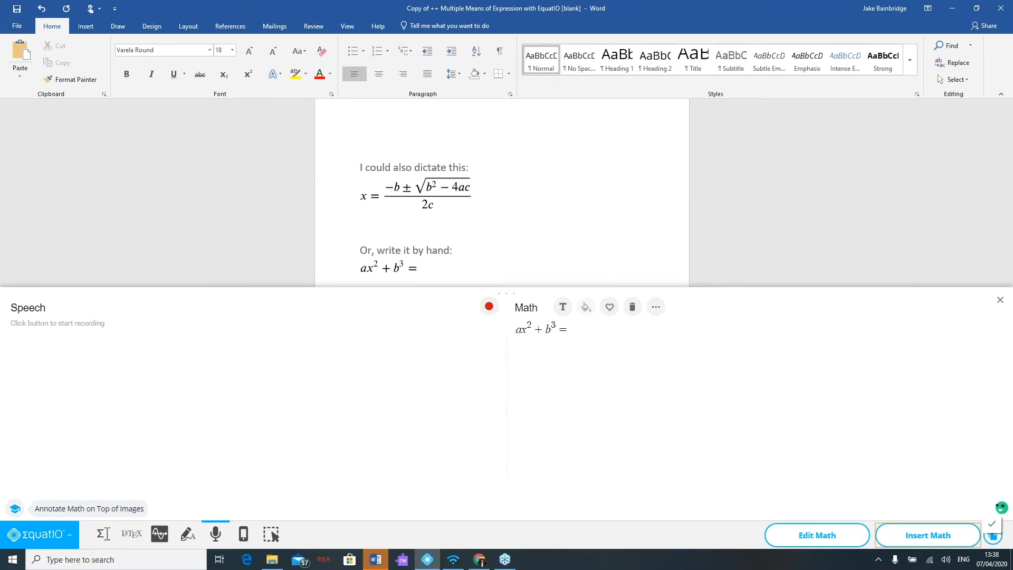
# Delete the dictated equation from the document and clear it from the Speech input's math area
pyautogui.click(1000, 299)
pyautogui.click(401, 270)
pyautogui.press('Delete')
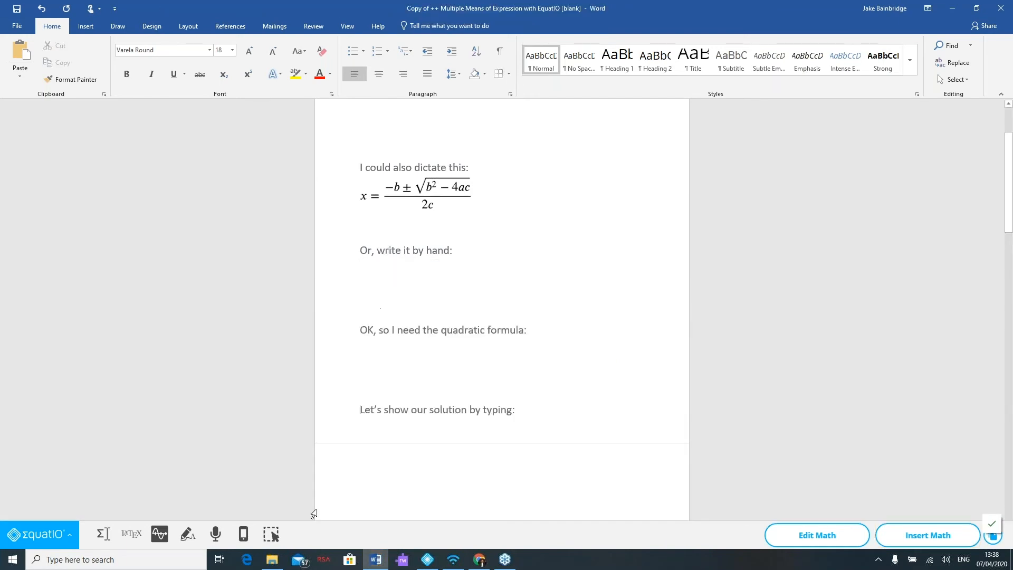
pyautogui.click(215, 535)
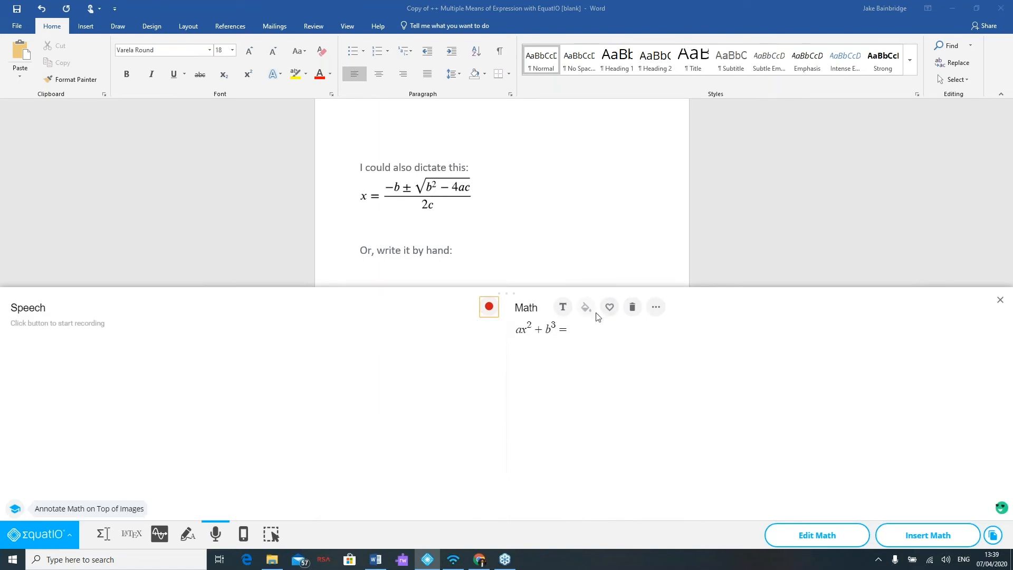
pyautogui.click(633, 310)
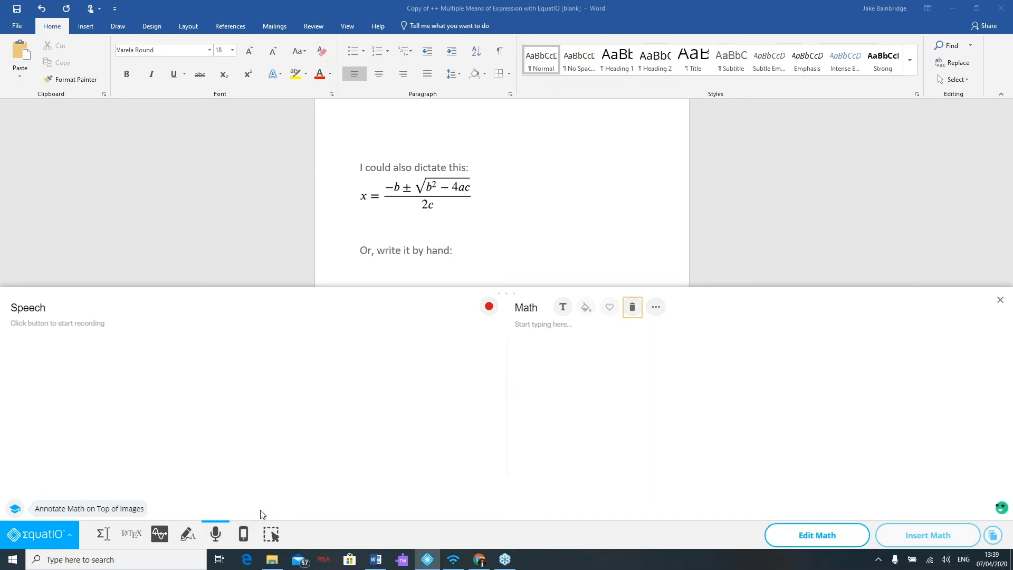
# Switch to Chrome, bring up the Differentiation page on revisionmaths.com and close the Speech input
pyautogui.click(272, 534)
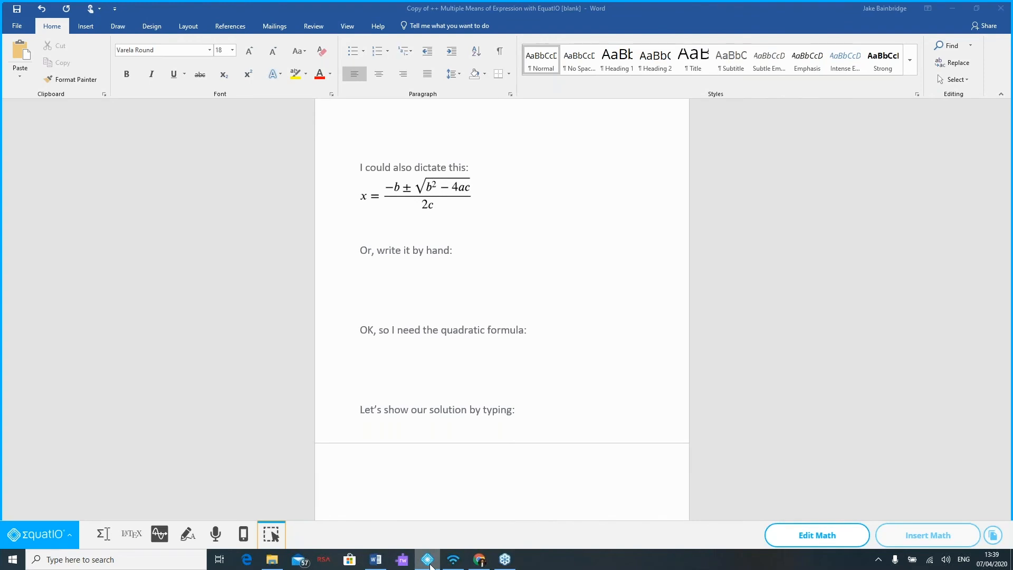
pyautogui.click(479, 560)
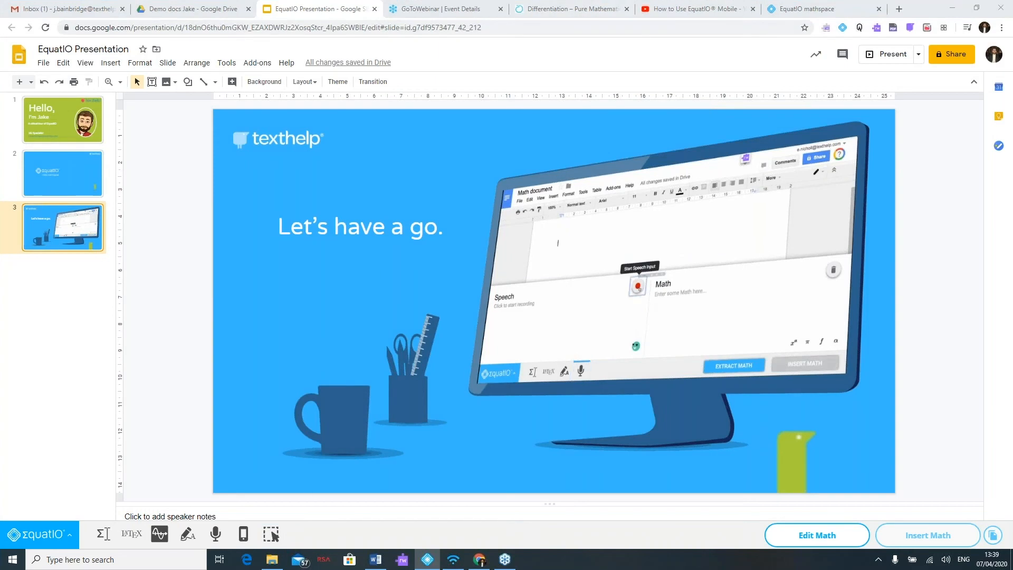
pyautogui.click(271, 534)
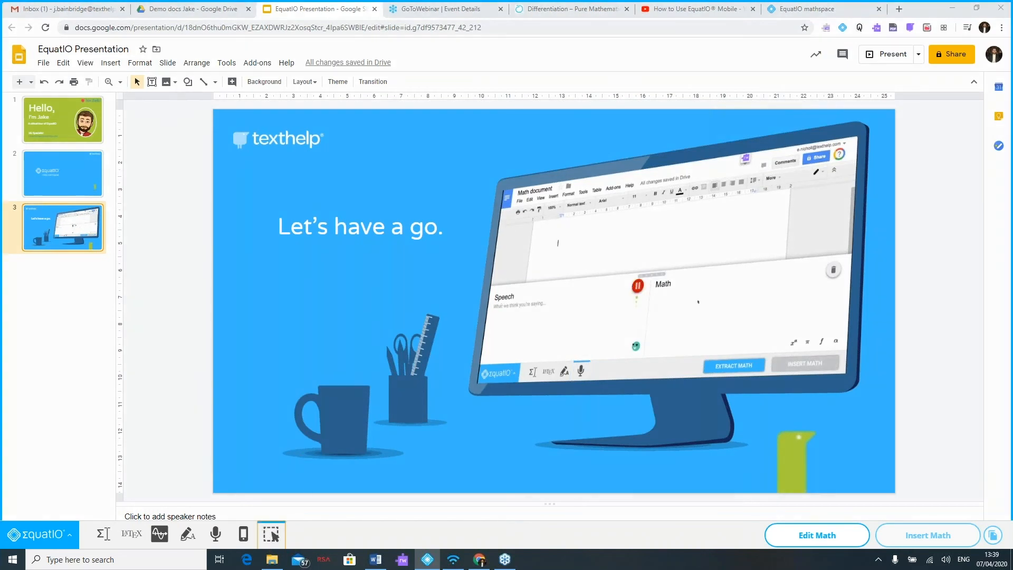
pyautogui.click(243, 535)
pyautogui.click(271, 536)
pyautogui.click(213, 545)
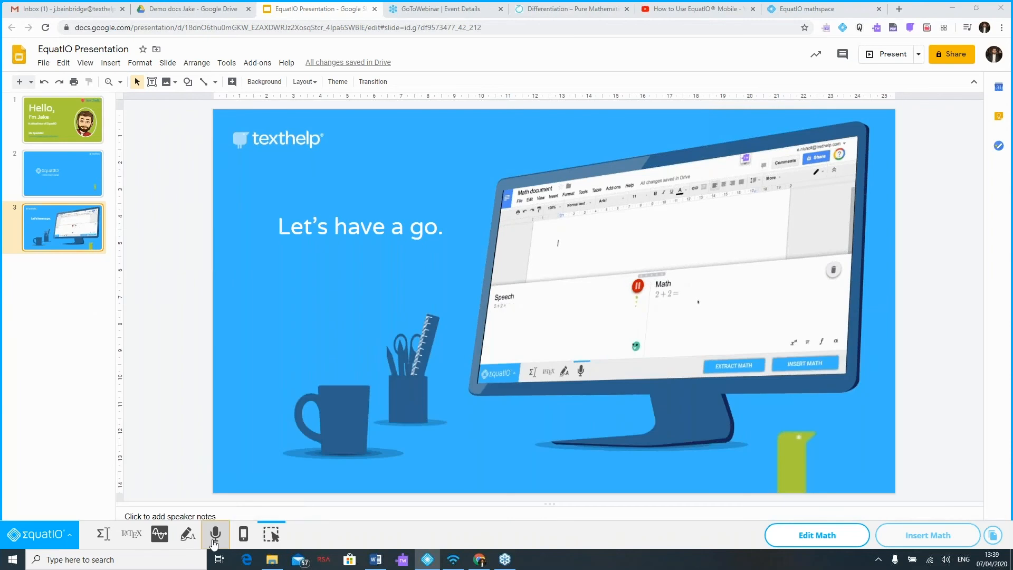
pyautogui.click(617, 11)
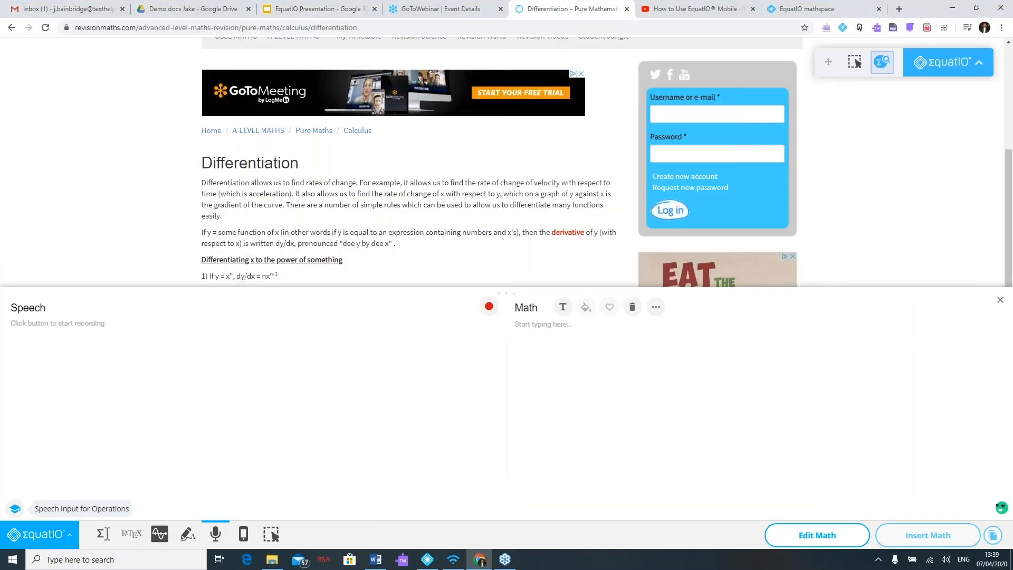
pyautogui.click(1000, 300)
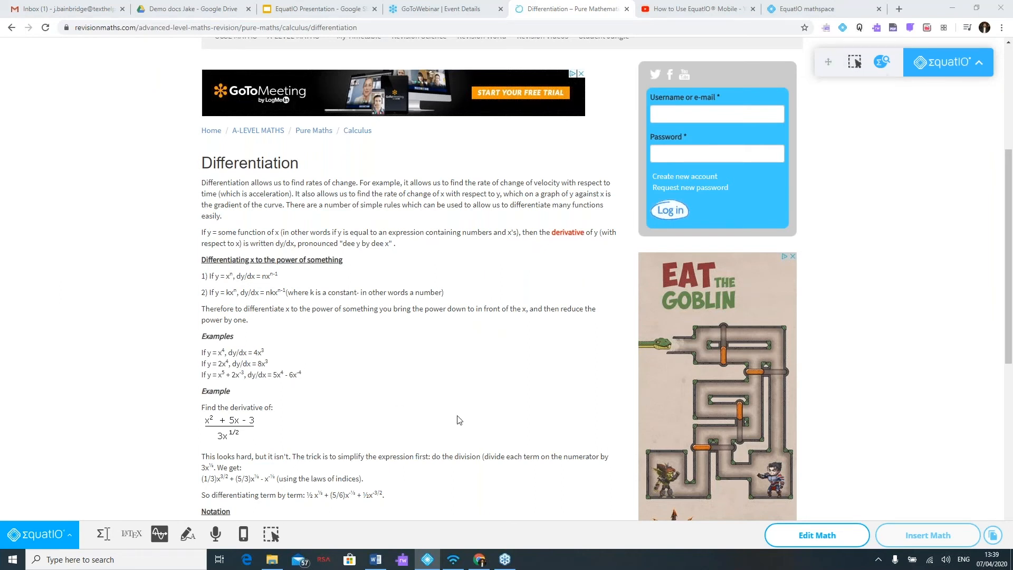
# Capture the three dy/dx equations under "Examples" with the web toolbar's screenshot reader, control their readout and copy them as LaTeX
pyautogui.click(855, 61)
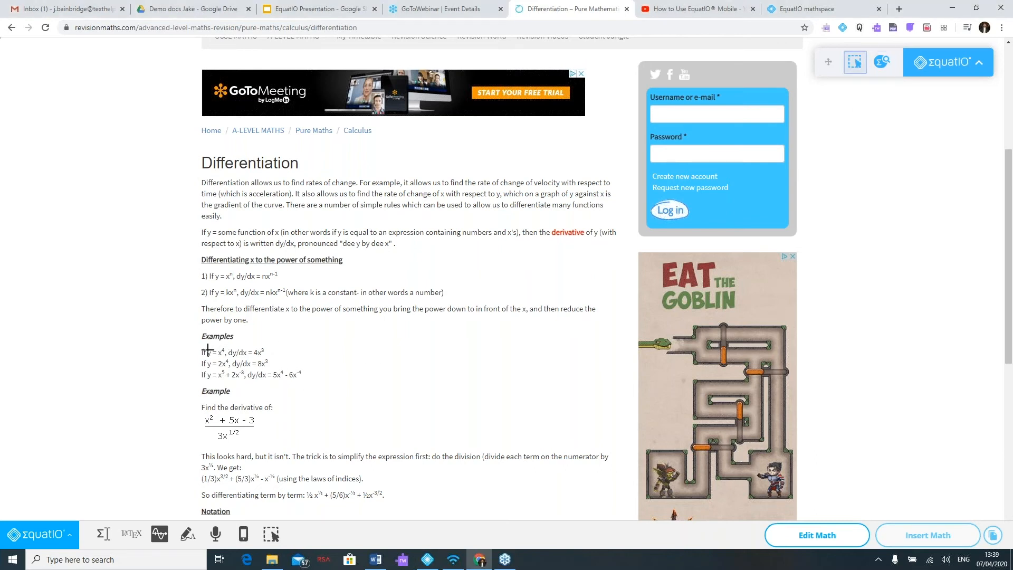
pyautogui.moveTo(206, 348); pyautogui.dragTo(307, 386)
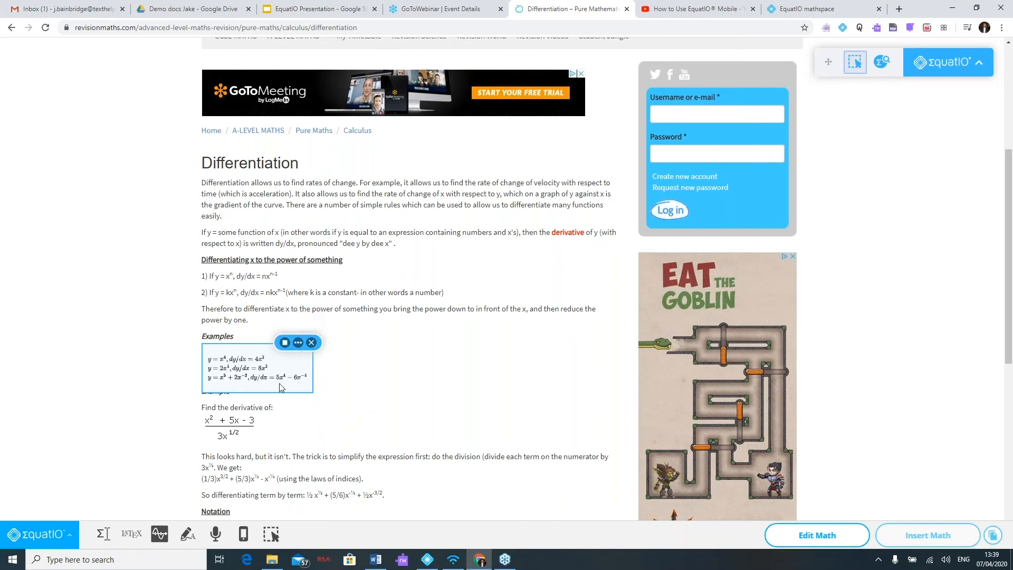
pyautogui.click(286, 344)
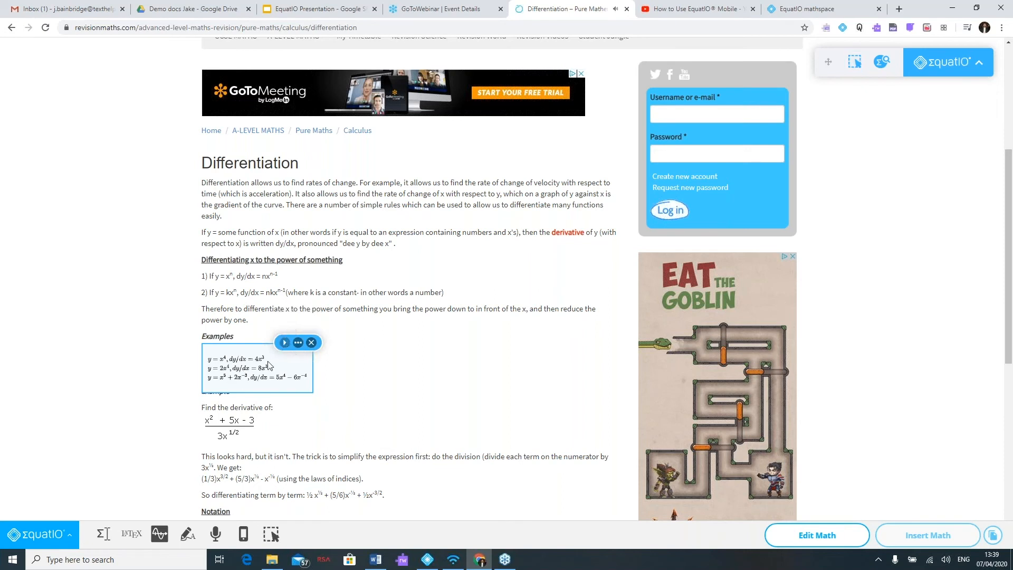
pyautogui.click(299, 343)
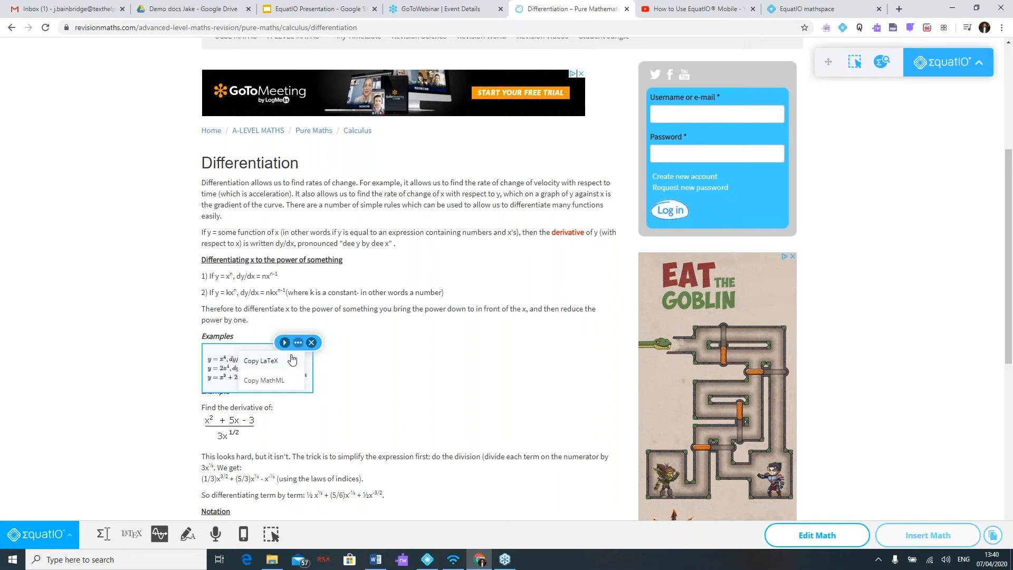
pyautogui.click(275, 363)
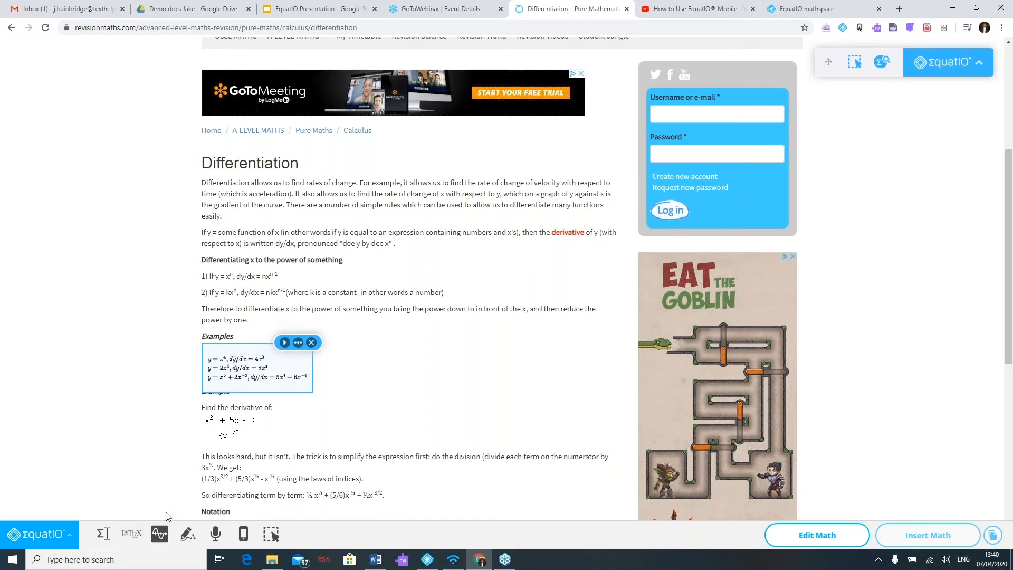
# Switch to Word, paste the copied LaTeX into EquatIO's LaTeX input and insert the math below "Or, write it by hand:"
pyautogui.click(376, 560)
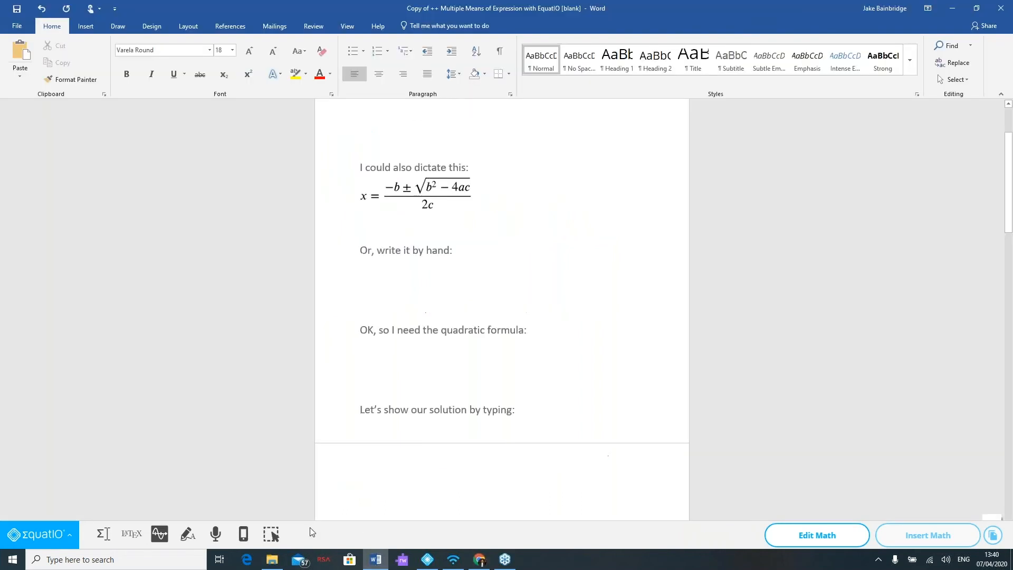
pyautogui.click(131, 533)
pyautogui.moveTo(501, 291); pyautogui.dragTo(502, 383)
pyautogui.click(62, 415)
pyautogui.rightClick(64, 420)
pyautogui.click(80, 453)
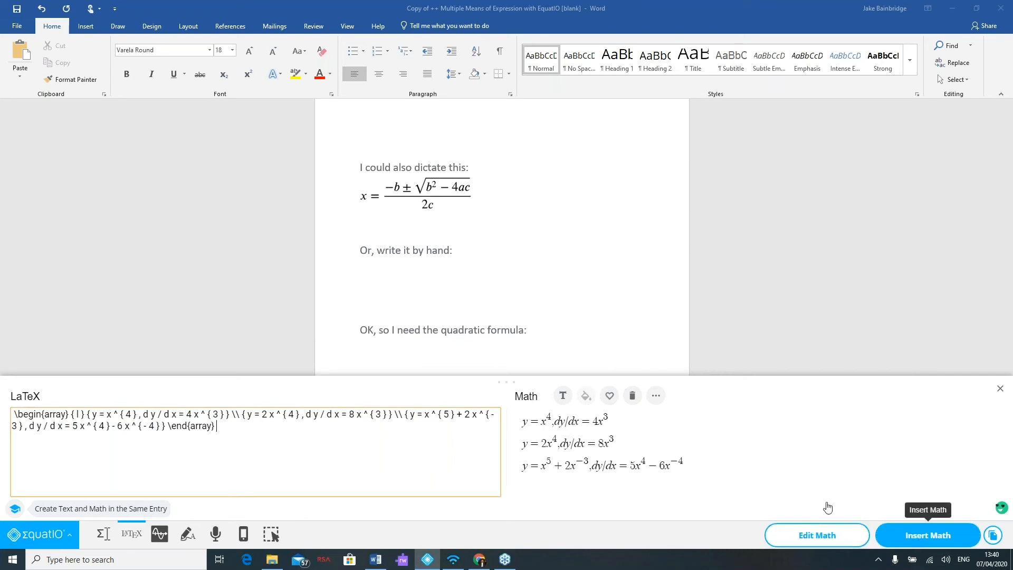
pyautogui.click(395, 274)
pyautogui.click(928, 536)
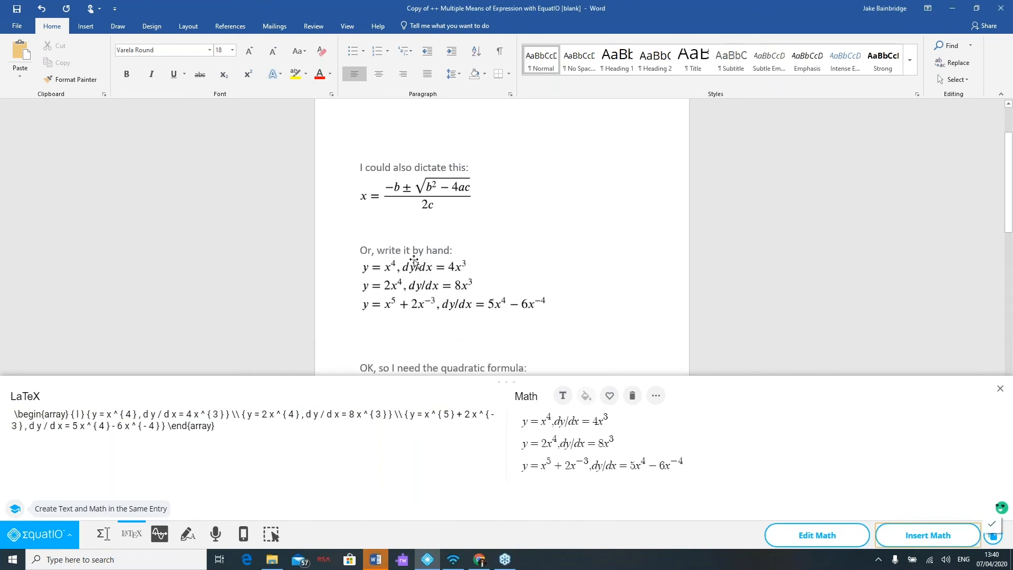
# Delete the inserted derivative equations from the Word document and clear the math in the LaTeX input
pyautogui.click(416, 284)
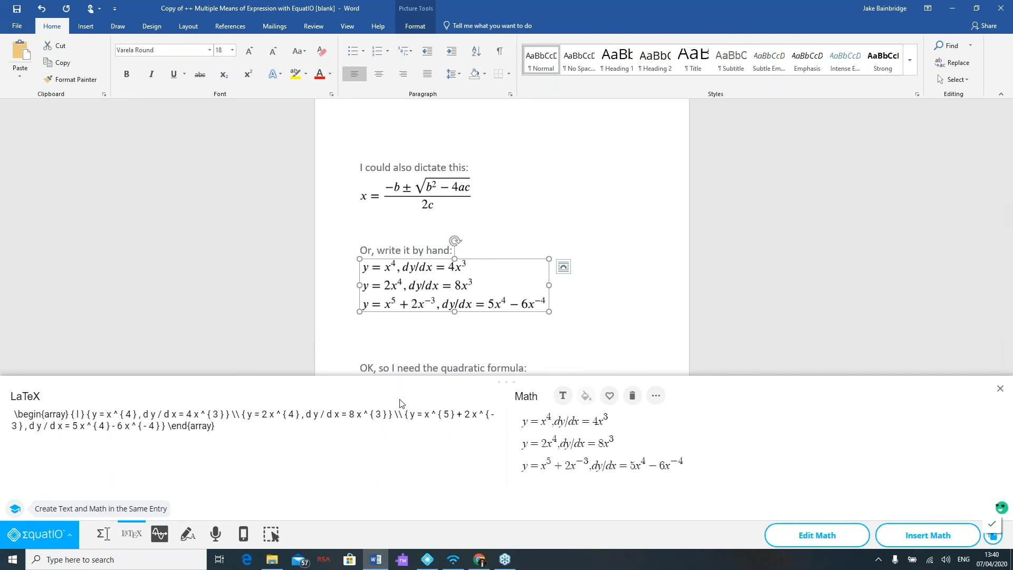
pyautogui.press('Delete')
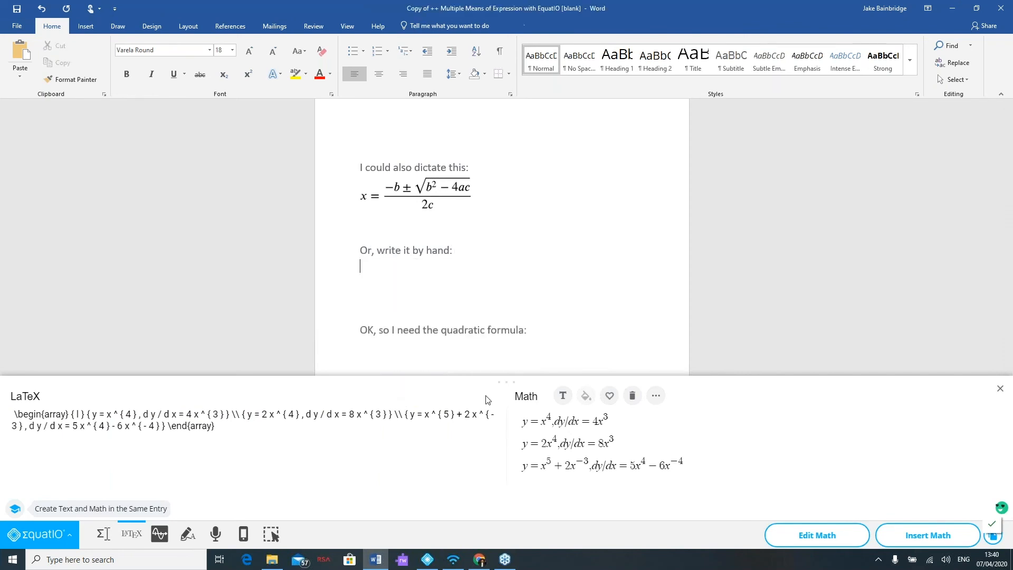
pyautogui.click(634, 396)
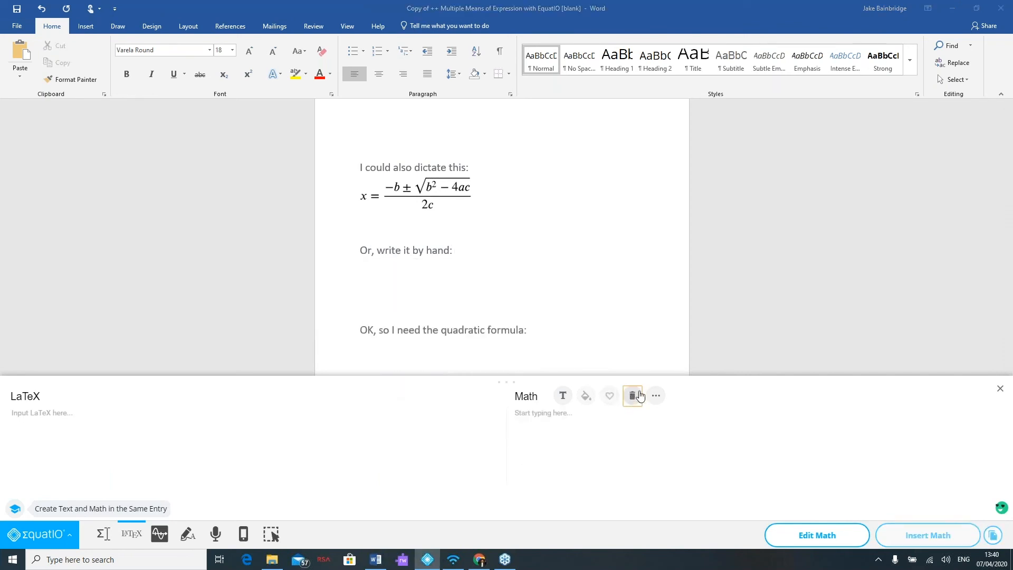
# Return to the Differentiation page in Chrome, close the LaTeX input and turn on the web toolbar's equation-finding tool
pyautogui.click(952, 8)
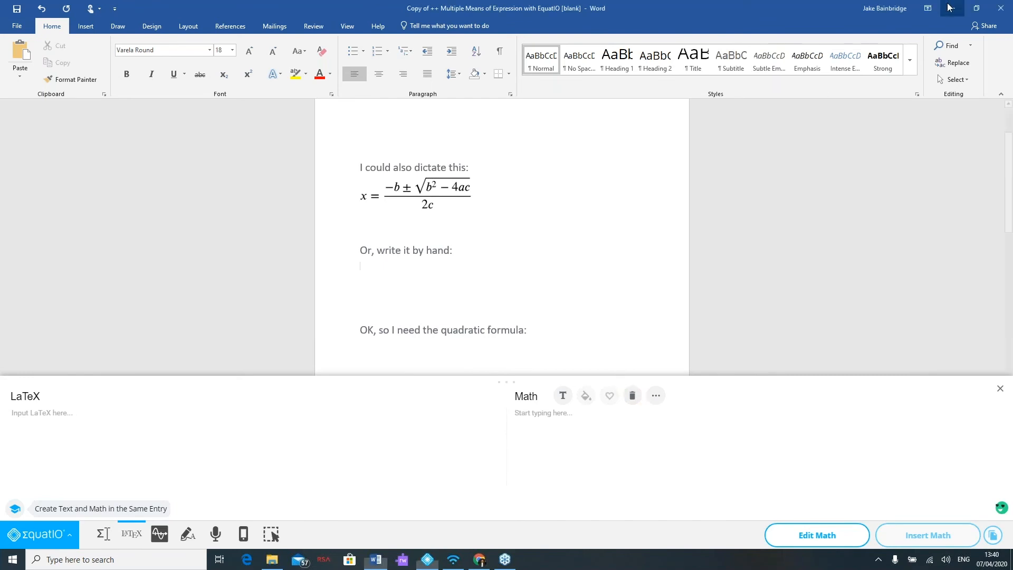
pyautogui.click(1000, 388)
pyautogui.click(852, 63)
pyautogui.scroll(-3, 316, 280)
pyautogui.scroll(7, 359, 277)
pyautogui.scroll(-7, 384, 267)
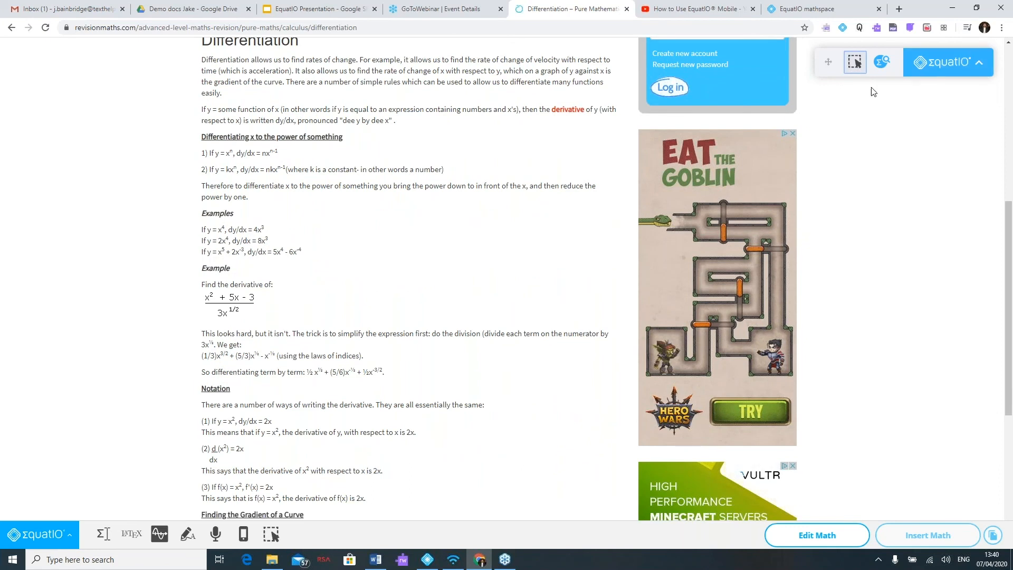
pyautogui.click(891, 65)
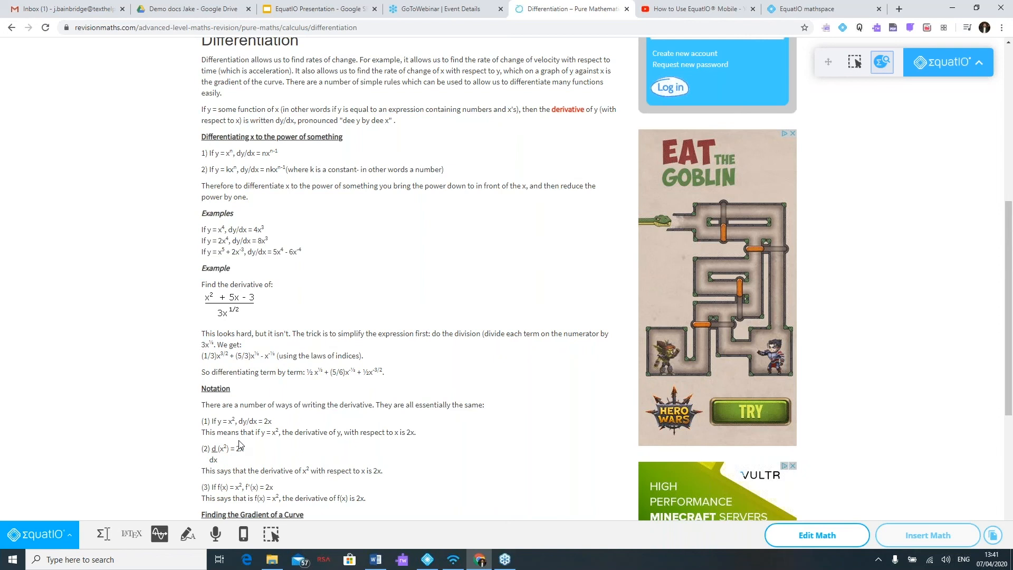
# View and close EquatIO Mobile's information, and play the YouTube video "How to Use EquatIO® Mobile" in full screen
pyautogui.click(243, 535)
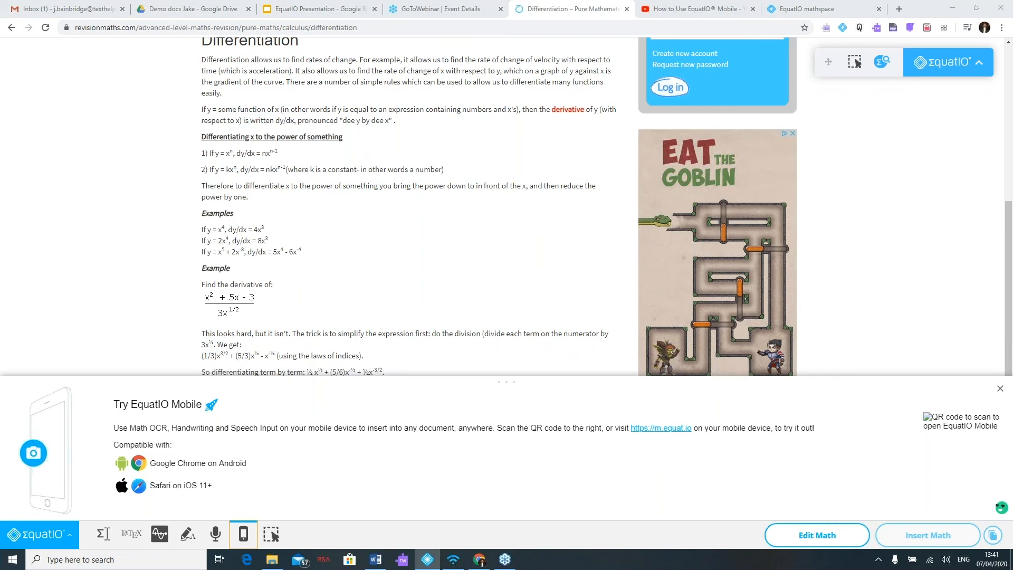
pyautogui.click(697, 9)
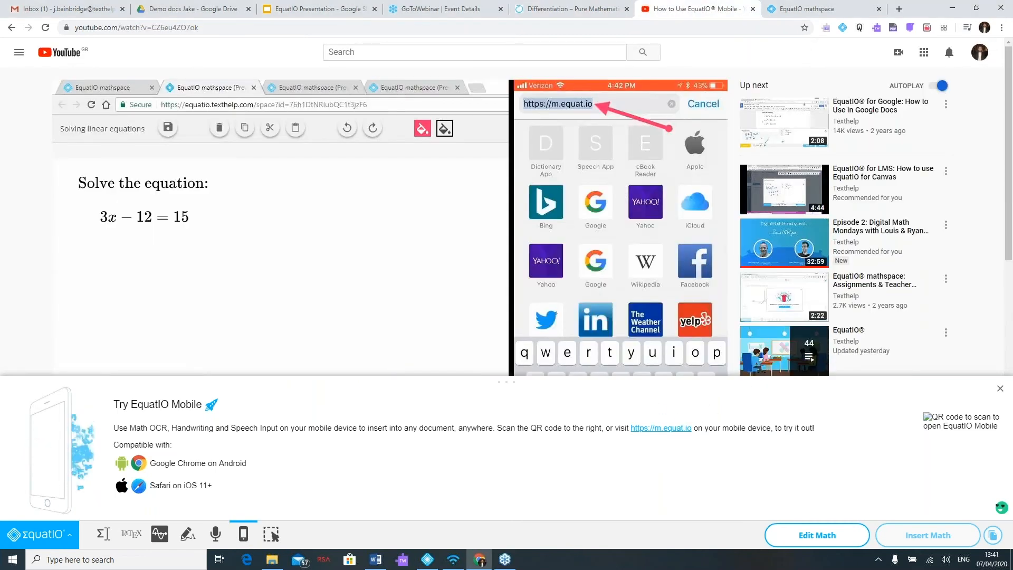
pyautogui.click(1001, 389)
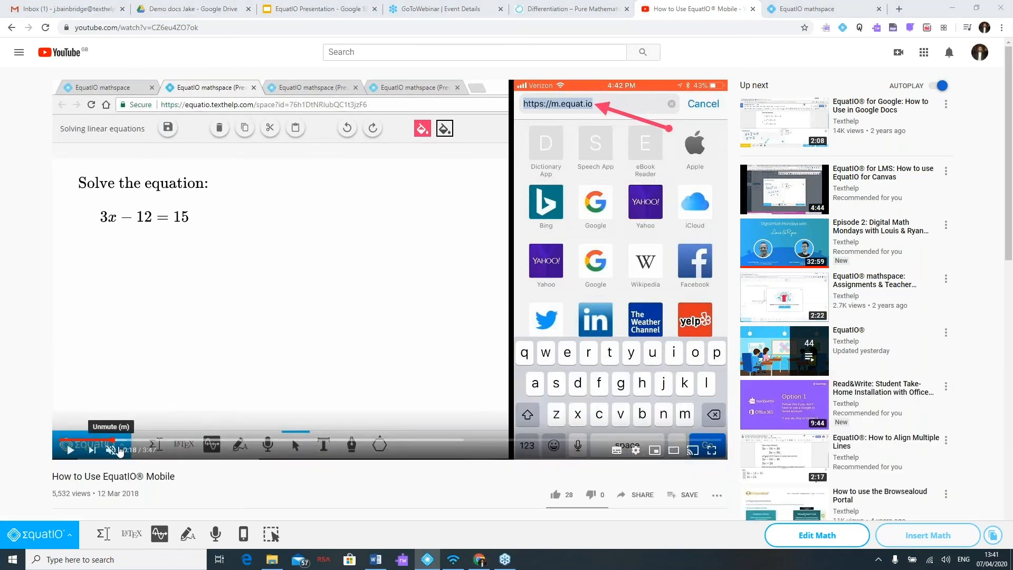
pyautogui.click(712, 451)
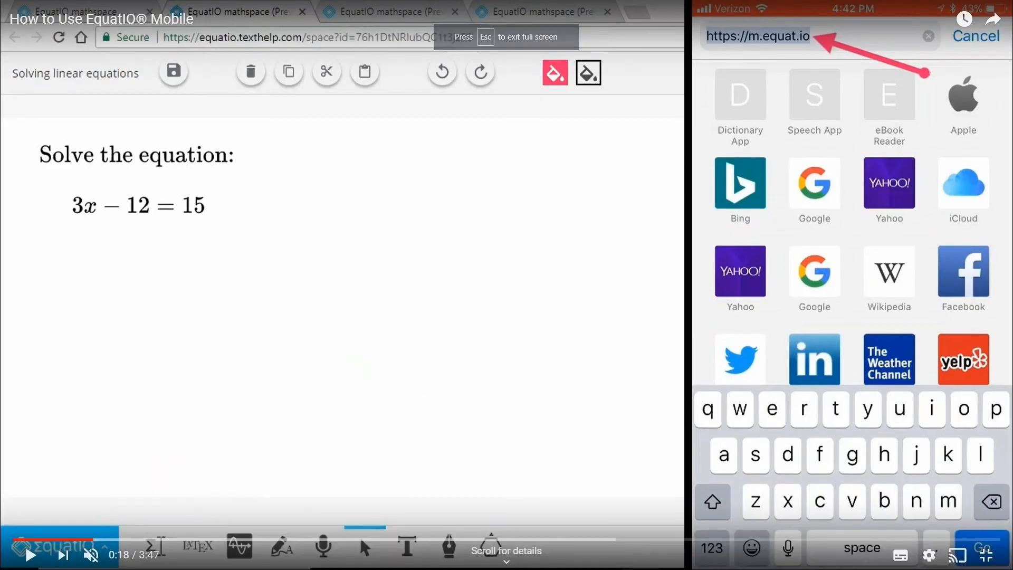
pyautogui.click(30, 556)
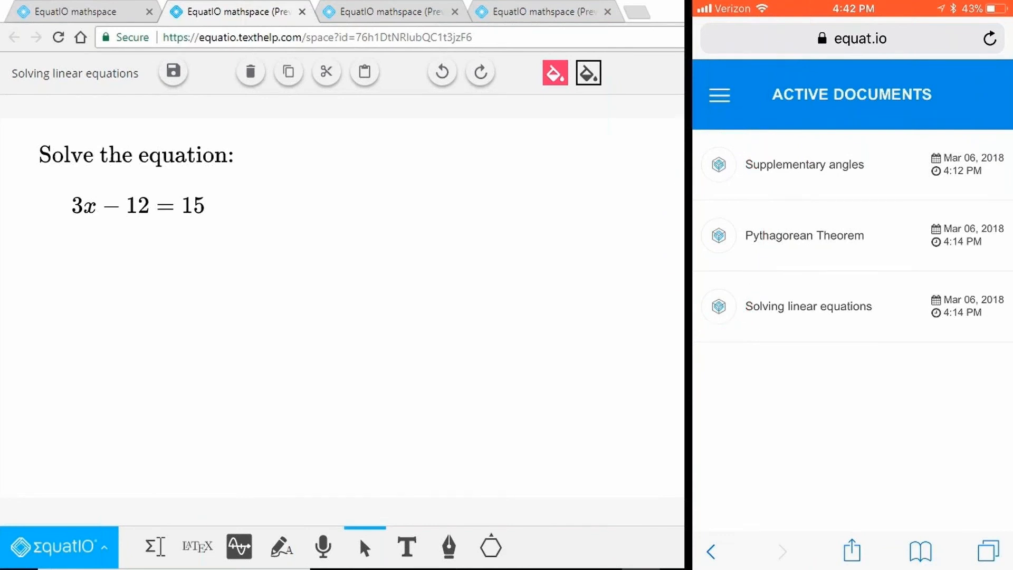
# Play through the video's Draw Math demonstration of solving 3x − 12 = 15, pausing and resuming to examine the mobile input
pyautogui.click(448, 305)
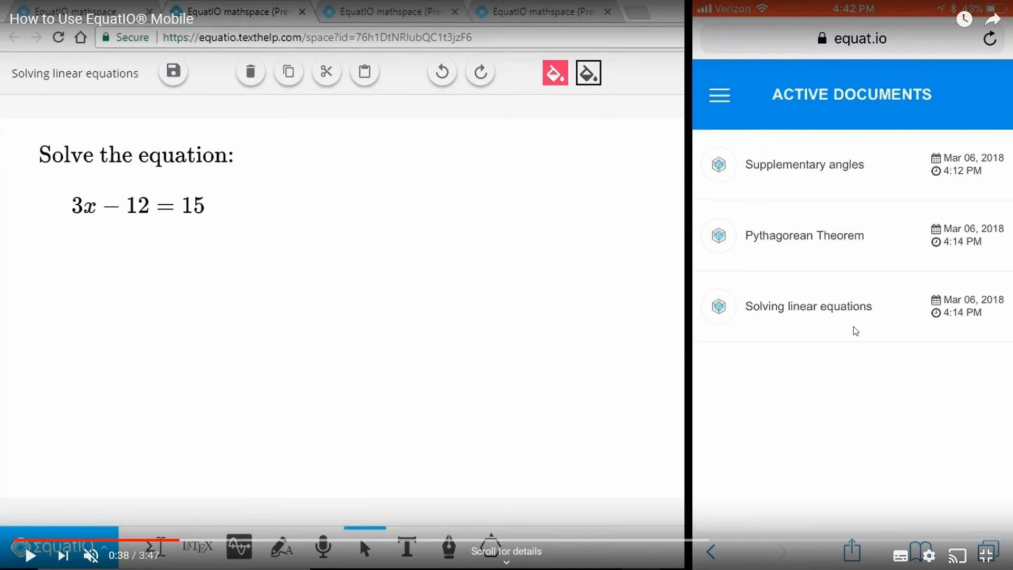
pyautogui.click(419, 278)
pyautogui.click(406, 308)
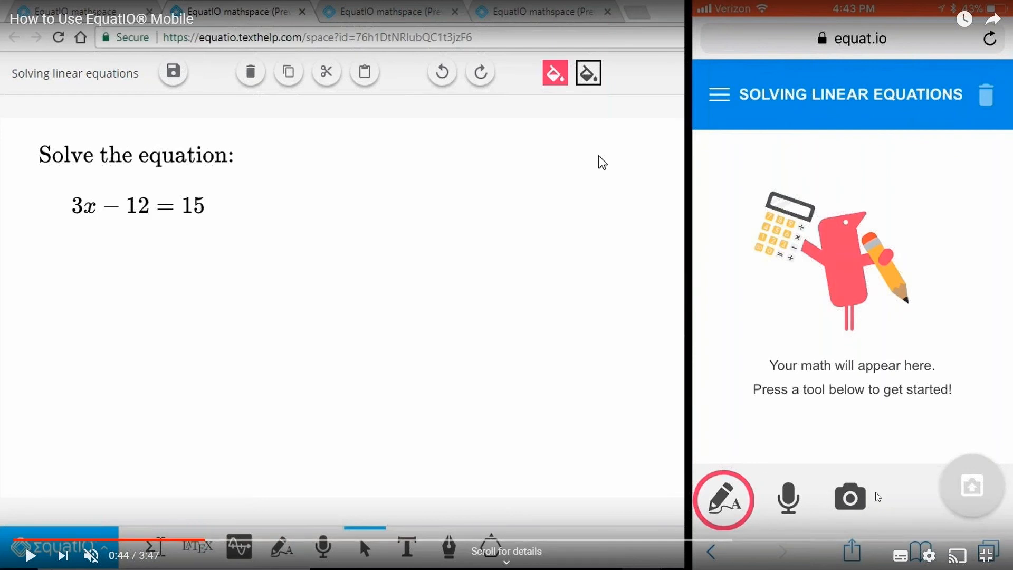
pyautogui.click(383, 261)
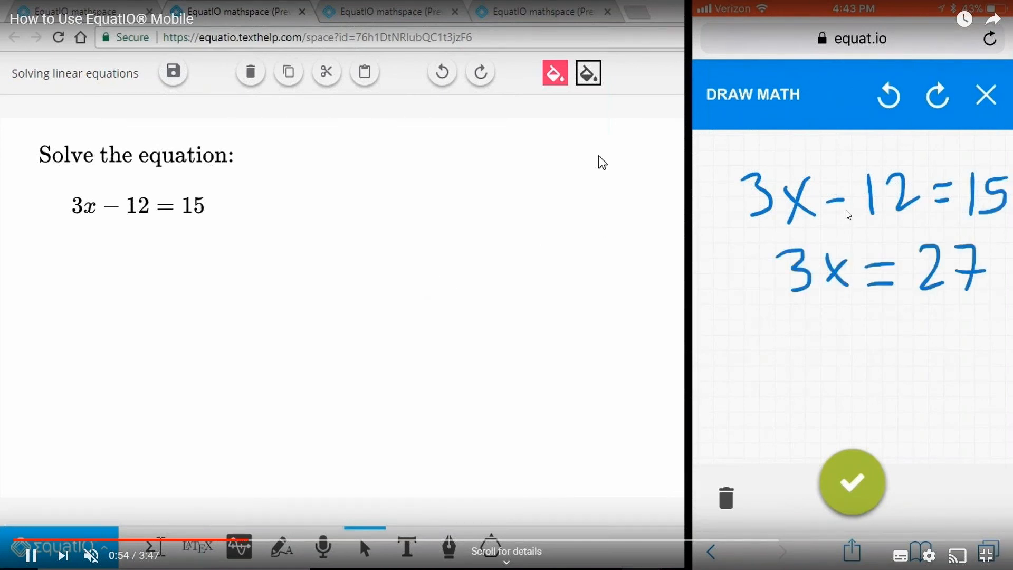
pyautogui.click(416, 312)
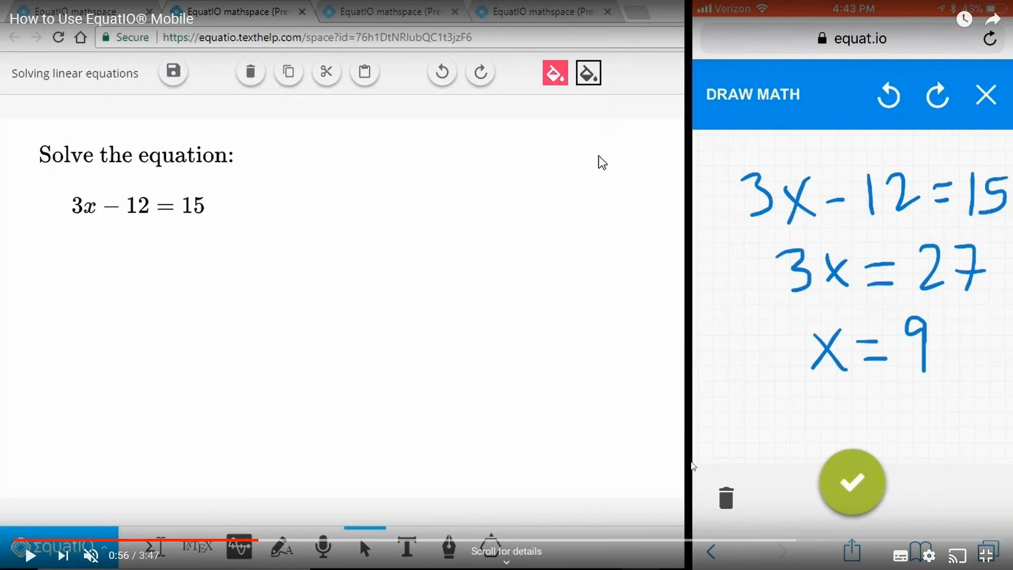
pyautogui.click(415, 277)
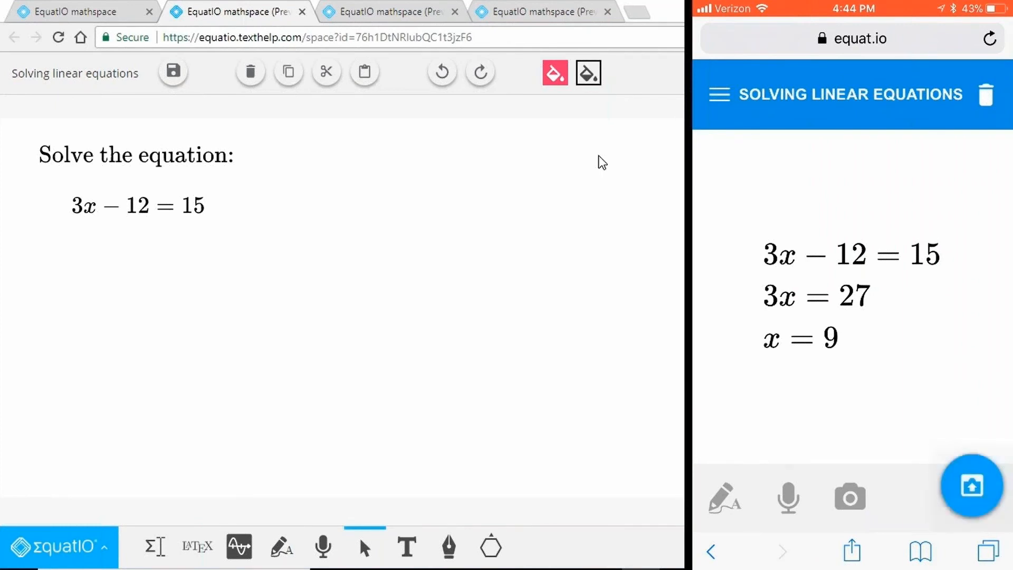
pyautogui.moveTo(59, 186); pyautogui.dragTo(130, 304)
pyautogui.click(236, 242)
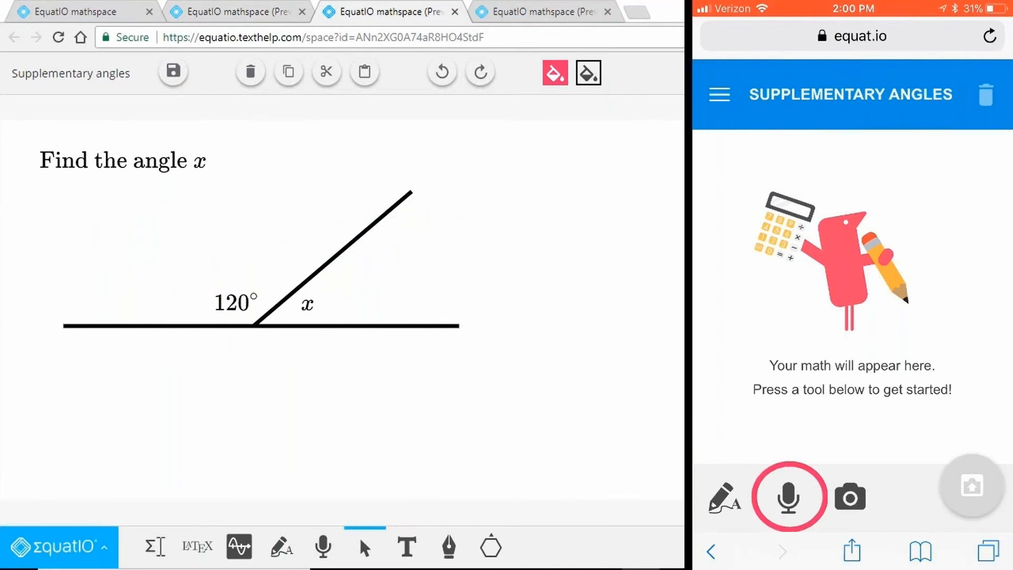
# Examine the video's speech recording demonstration for "Find the angle x", pausing and resuming playback
pyautogui.moveTo(839, 410)
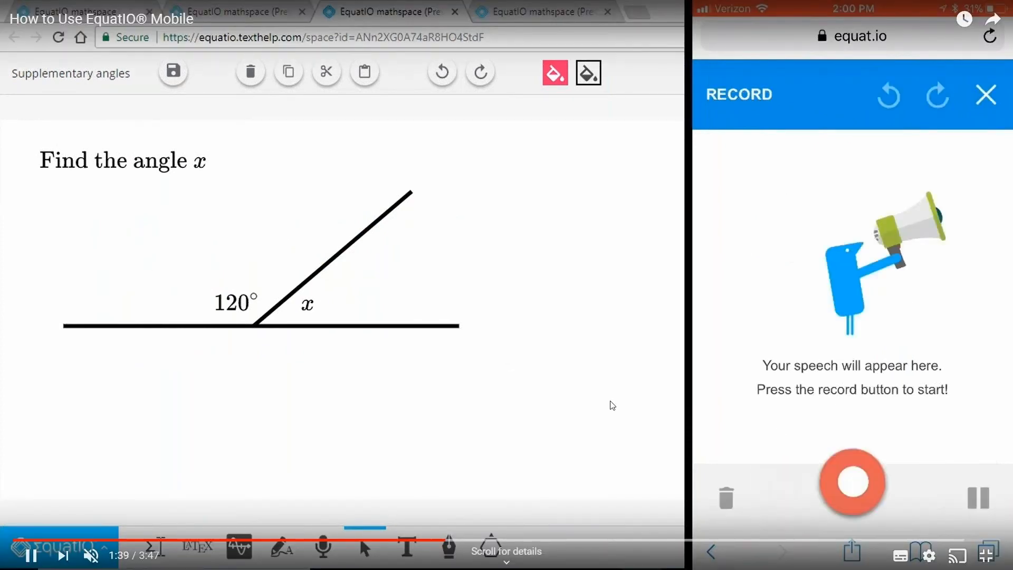
pyautogui.click(475, 286)
pyautogui.click(472, 285)
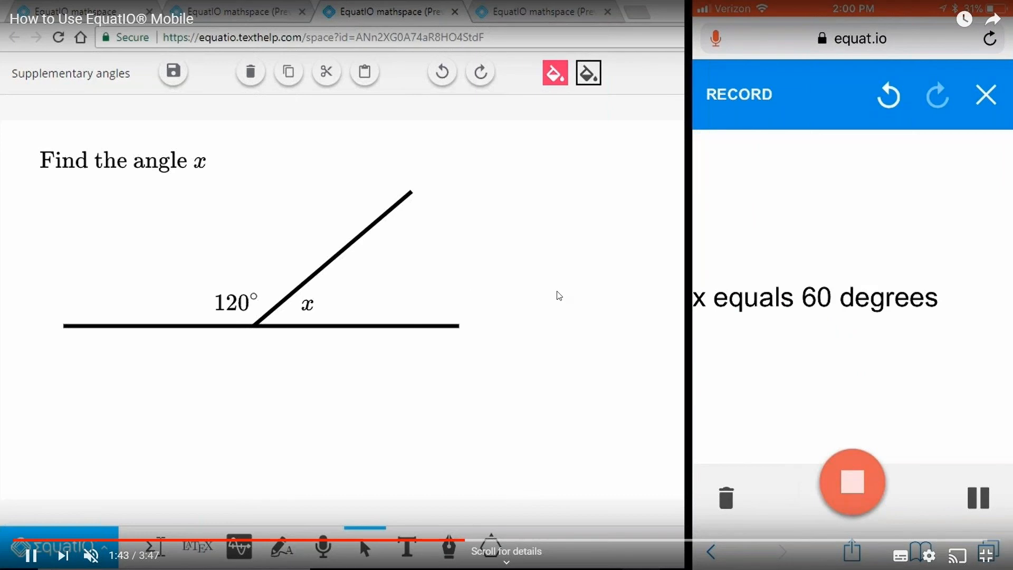
pyautogui.click(543, 306)
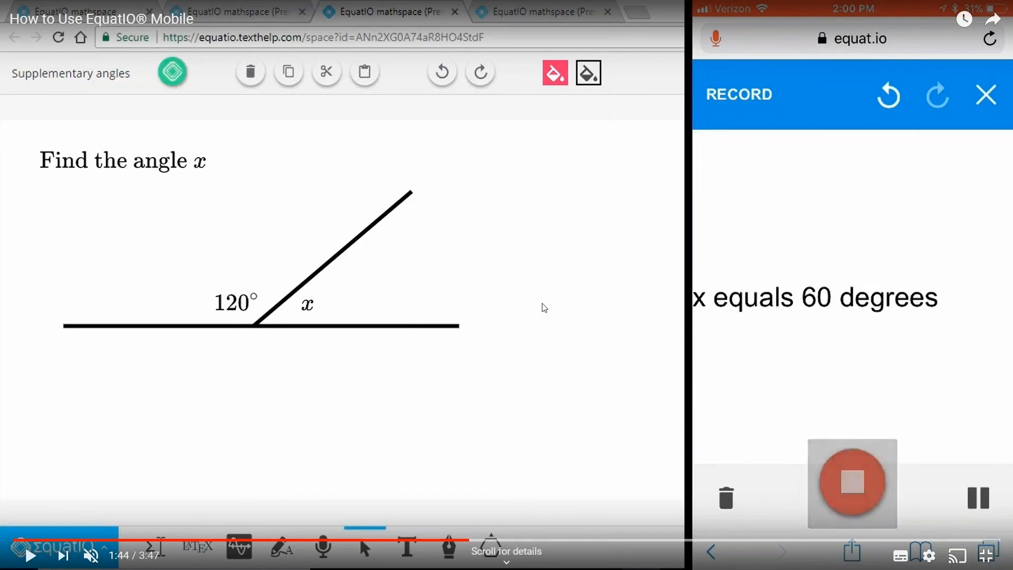
pyautogui.click(544, 307)
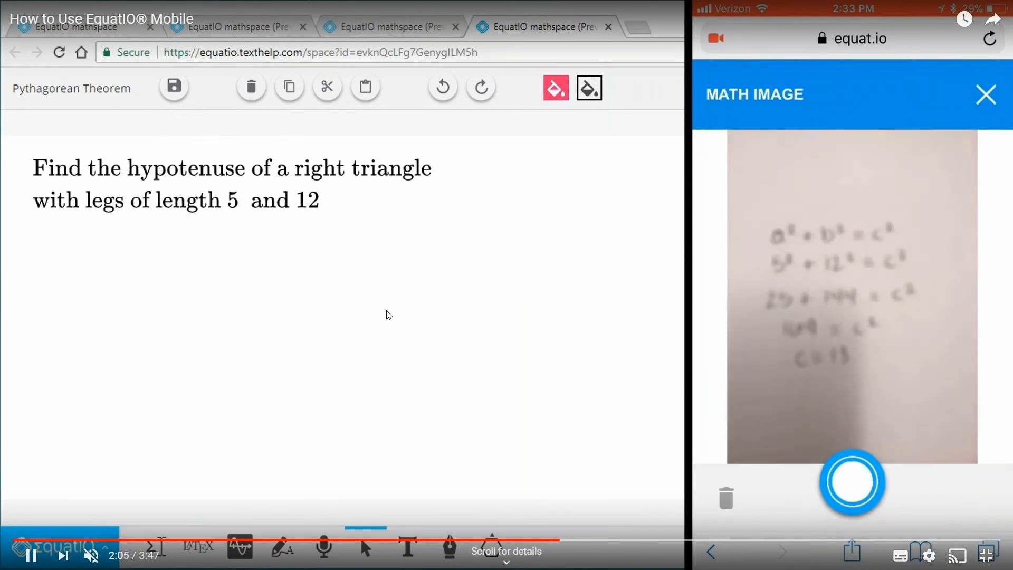
# Examine the video's Math Image photo demonstration for the Pythagorean Theorem mathspace, and pause it at the Google documents under Active Documents
pyautogui.click(389, 315)
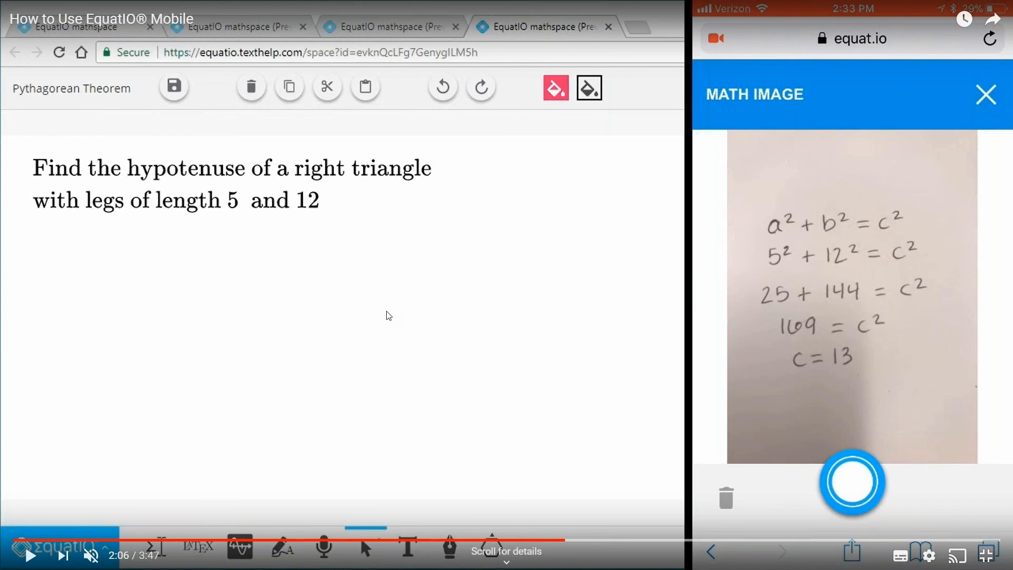
pyautogui.click(430, 224)
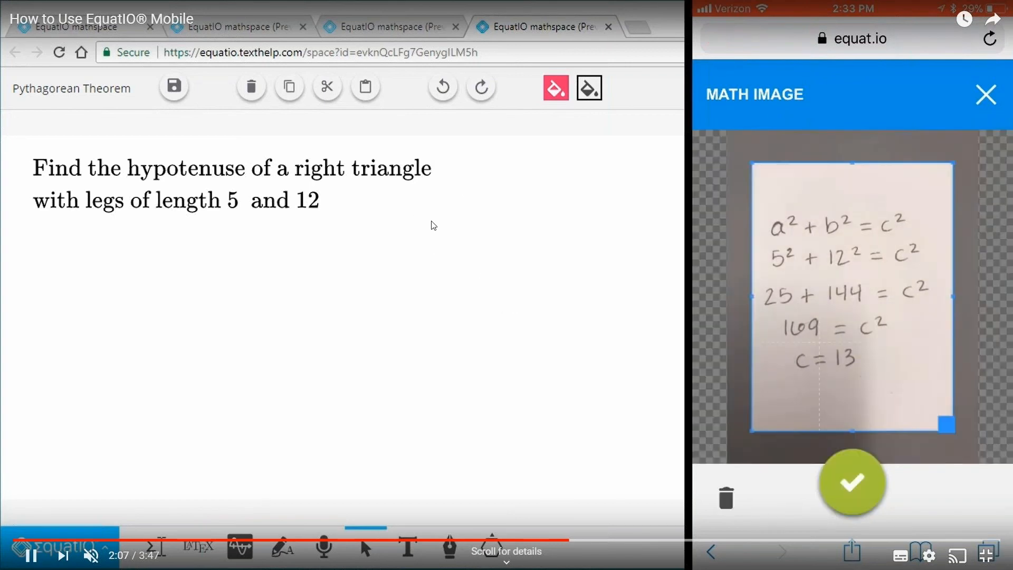
pyautogui.click(446, 266)
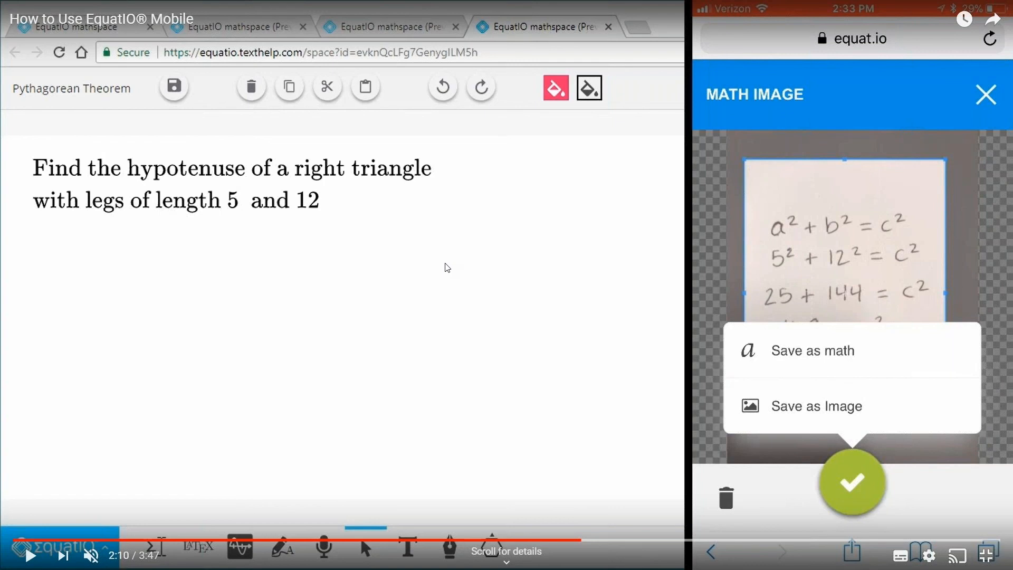
pyautogui.click(447, 274)
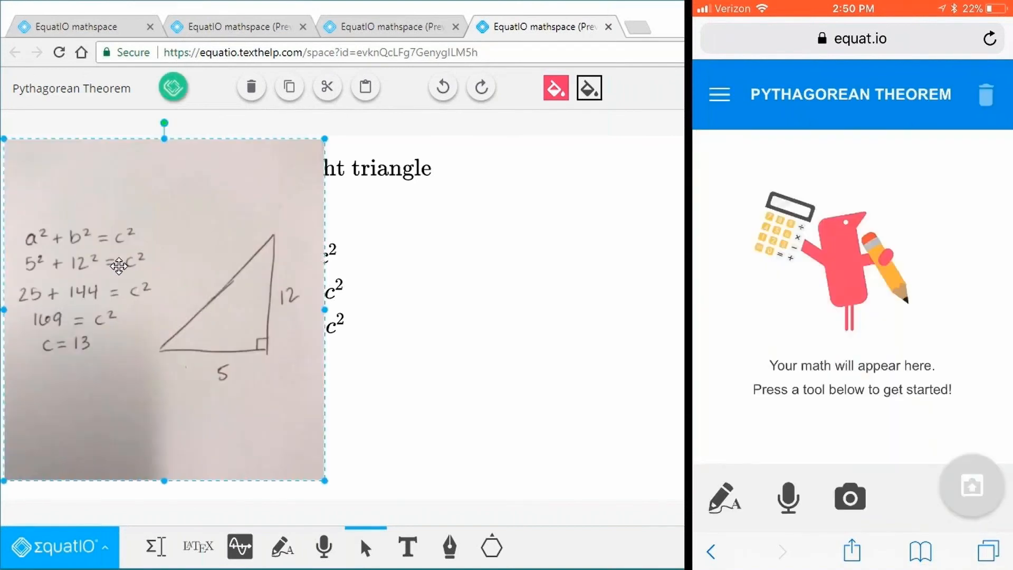
pyautogui.moveTo(123, 255); pyautogui.dragTo(487, 307)
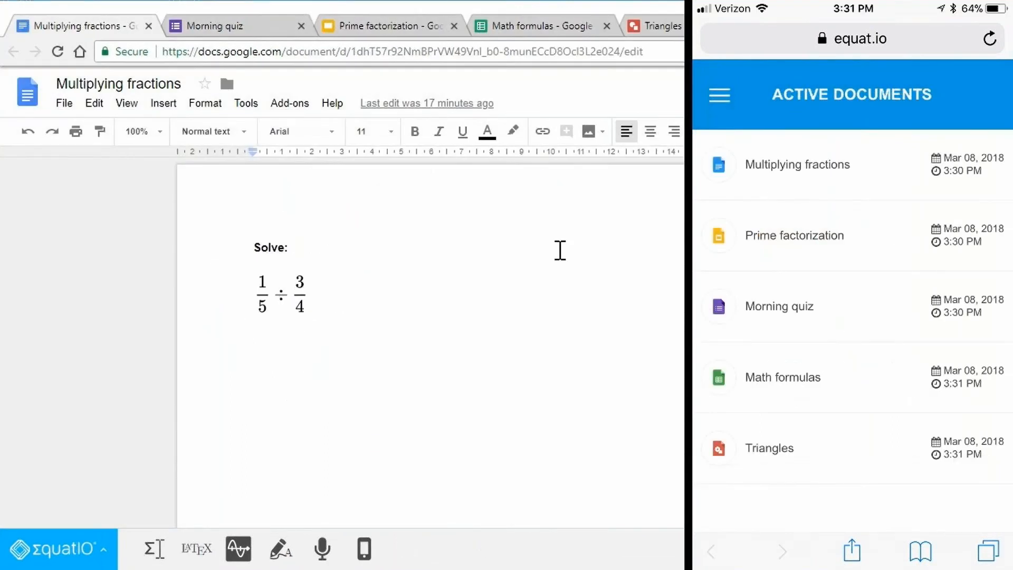
pyautogui.click(488, 237)
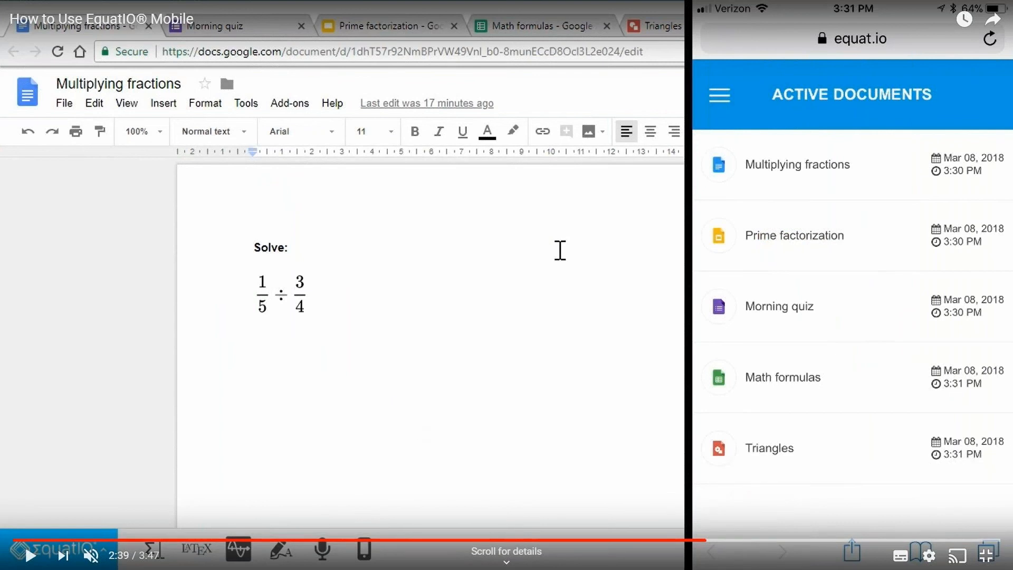
# Leave the full-screen video, switch to EquatIO mathspace, find the Sphere shape with the search "sp", and draw a large sphere on the canvas
pyautogui.click(987, 555)
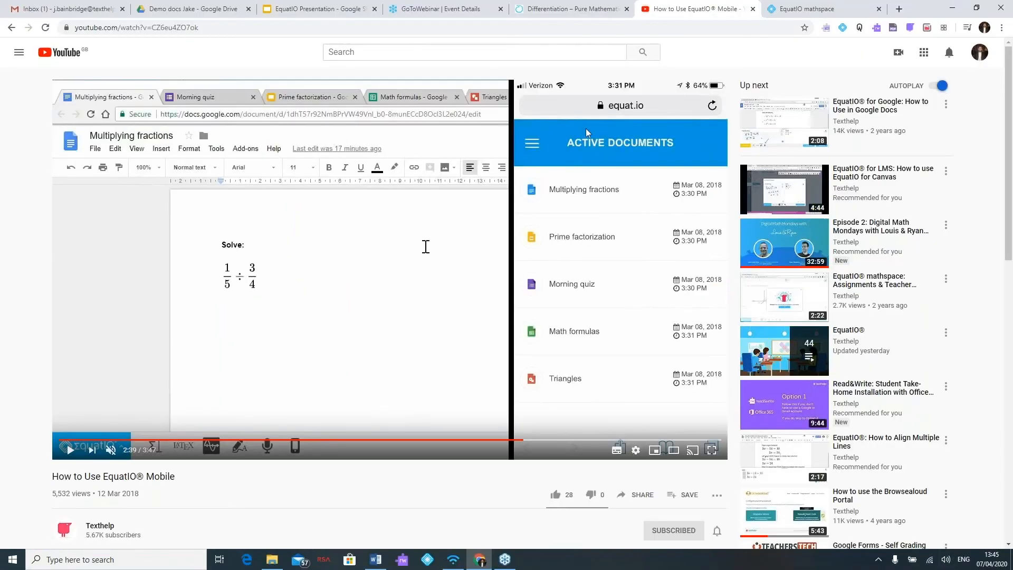
pyautogui.click(818, 9)
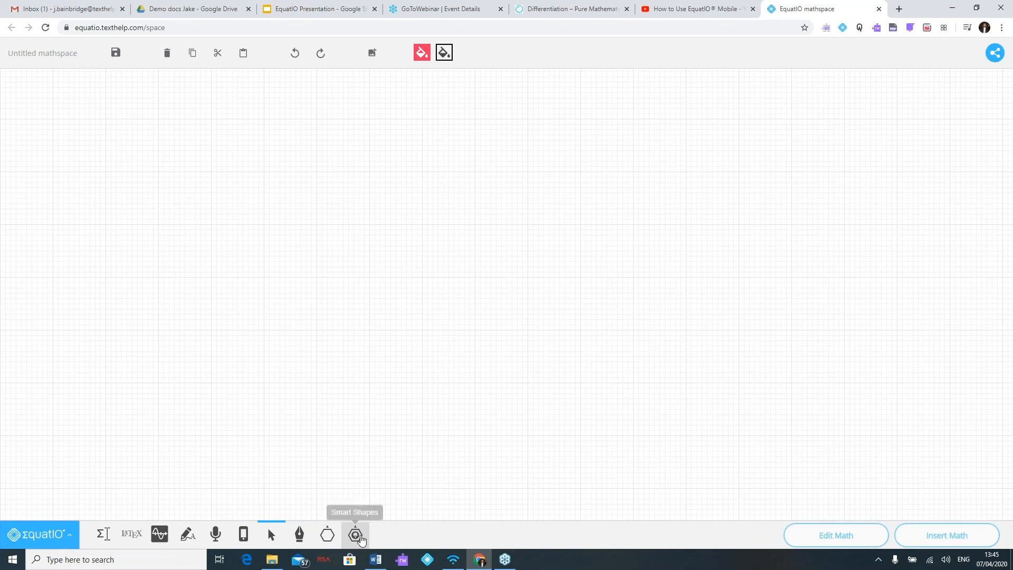
pyautogui.click(331, 541)
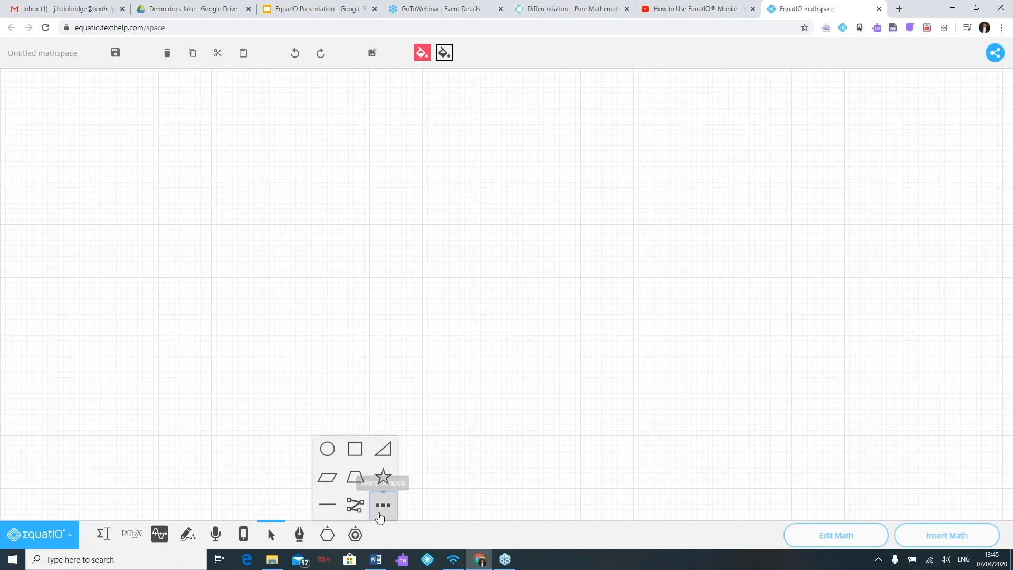
pyautogui.click(382, 505)
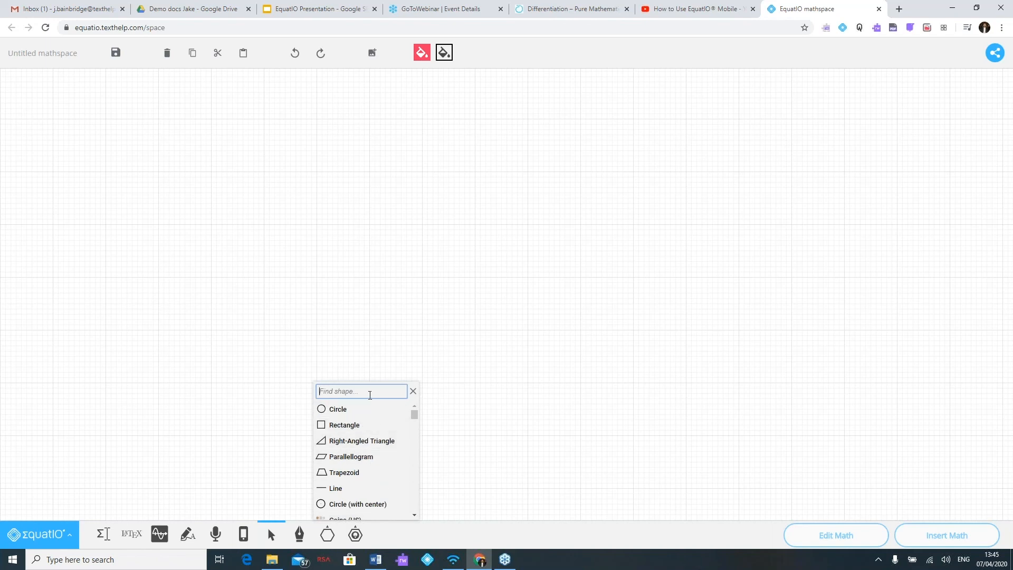
pyautogui.write('sp')
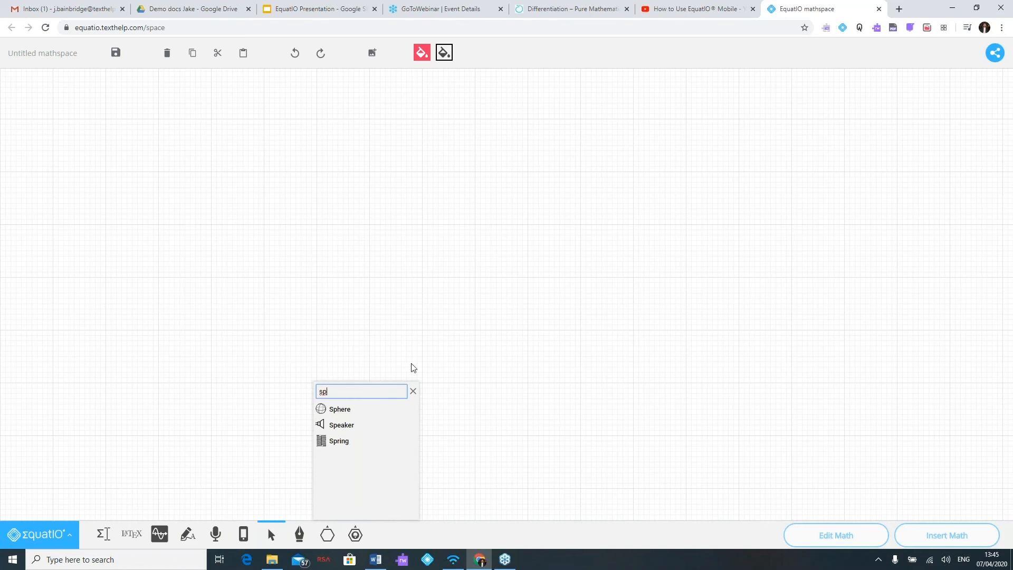
pyautogui.click(342, 411)
pyautogui.moveTo(234, 160); pyautogui.dragTo(478, 401)
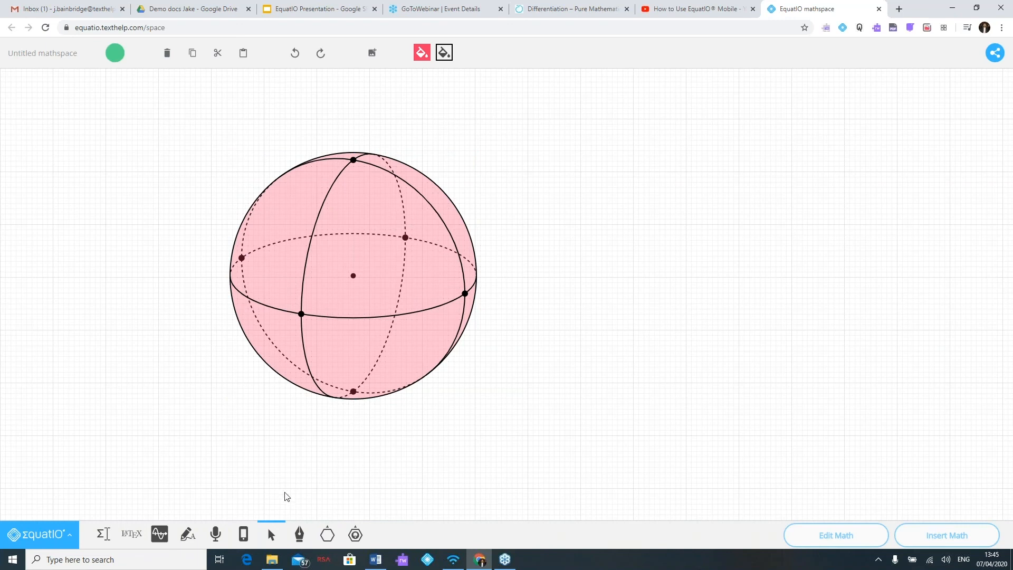
# Draw a freehand diameter line across the sphere and an arrow pointing to it from the empty canvas beside the sphere
pyautogui.click(298, 534)
pyautogui.moveTo(244, 260); pyautogui.dragTo(471, 297)
pyautogui.moveTo(606, 135)
pyautogui.mouseDown()
pyautogui.moveTo(357, 256)
pyautogui.moveTo(375, 274)
pyautogui.mouseUp()
# Compose the equation d = 75 in the math editor using the "equals" prediction, and insert it into the mathspace
pyautogui.click(103, 534)
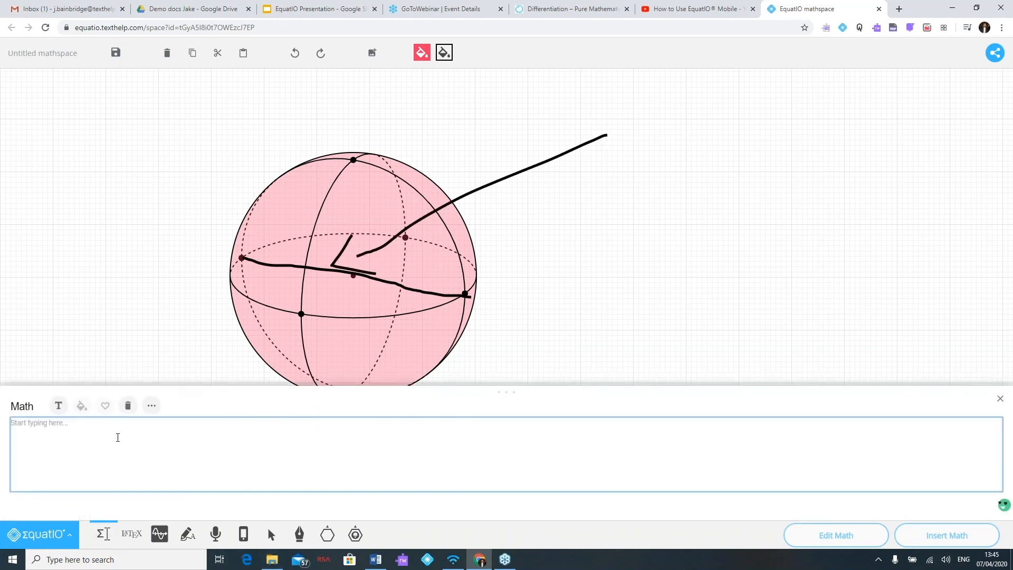
pyautogui.write('d eq')
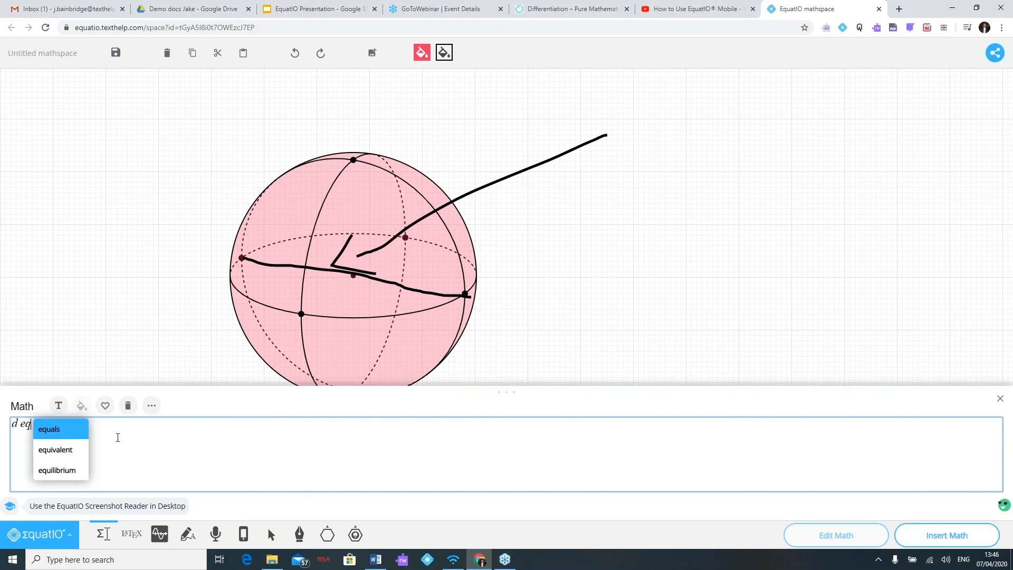
pyautogui.click(50, 429)
pyautogui.click(40, 427)
pyautogui.write('75')
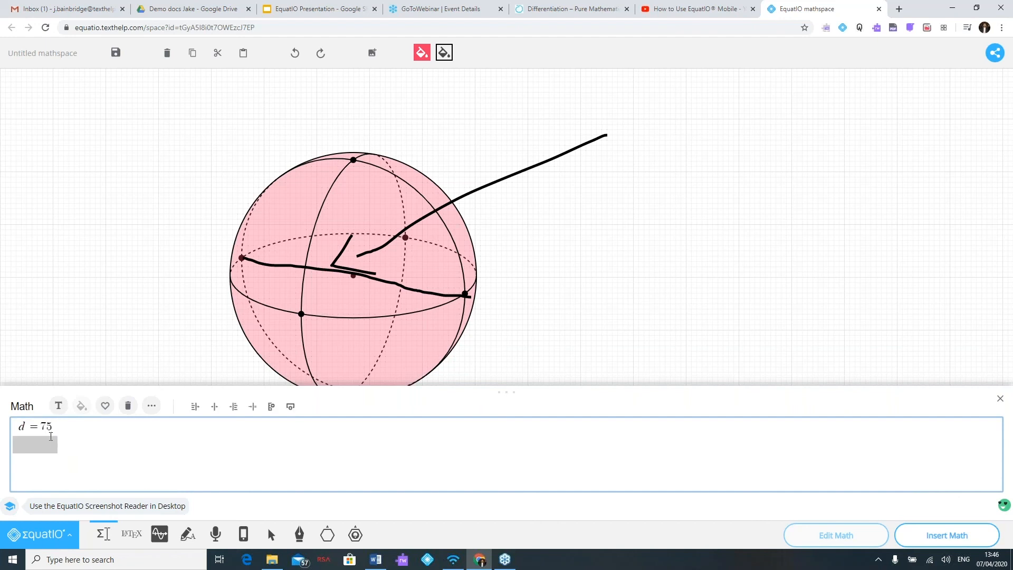
pyautogui.click(898, 529)
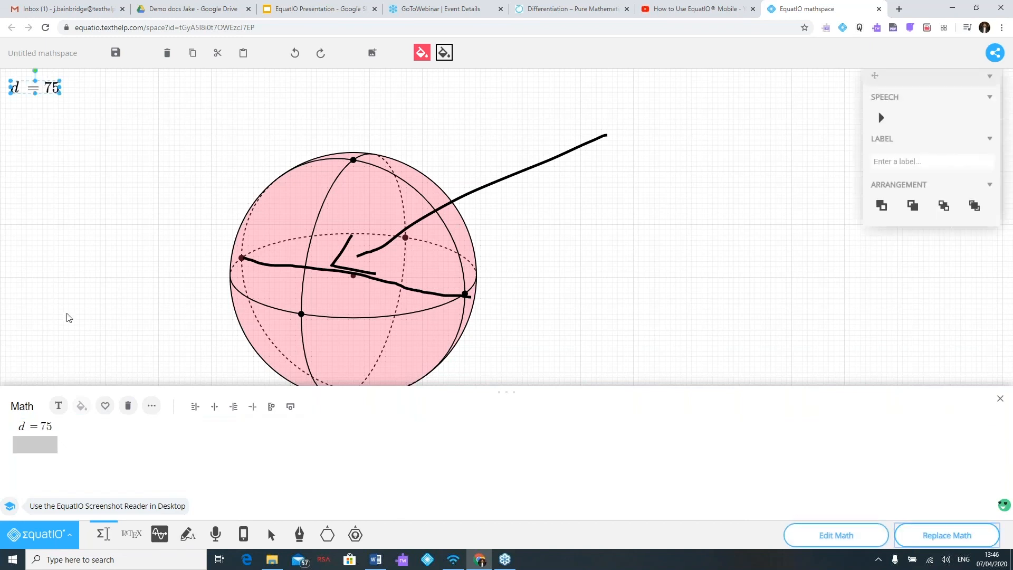
# Place the d = 75 equation at the arrow's outer end, close the math editor, and enlarge the equation as a label for the diameter
pyautogui.moveTo(33, 87); pyautogui.dragTo(635, 121)
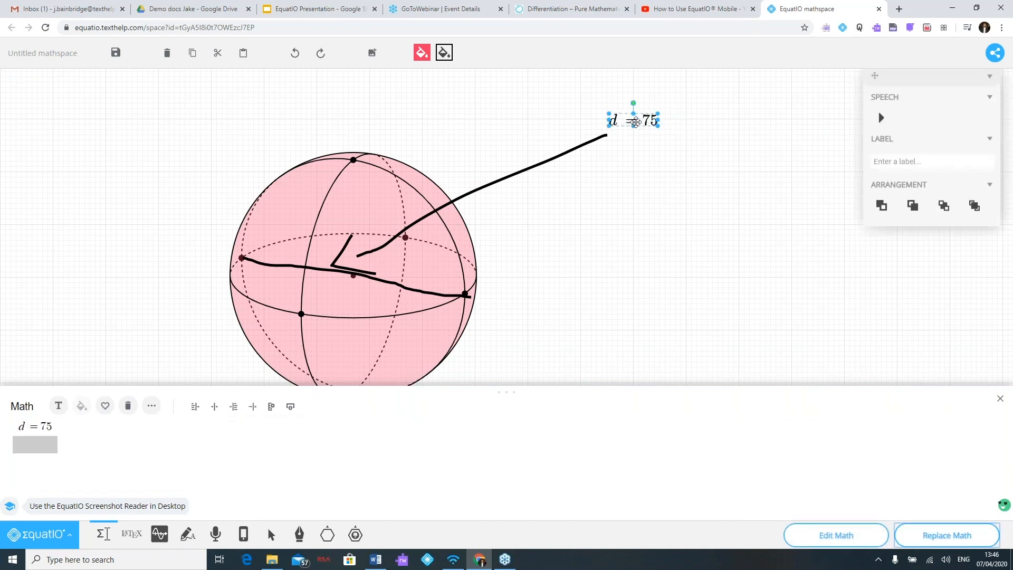
pyautogui.click(665, 174)
pyautogui.click(1000, 399)
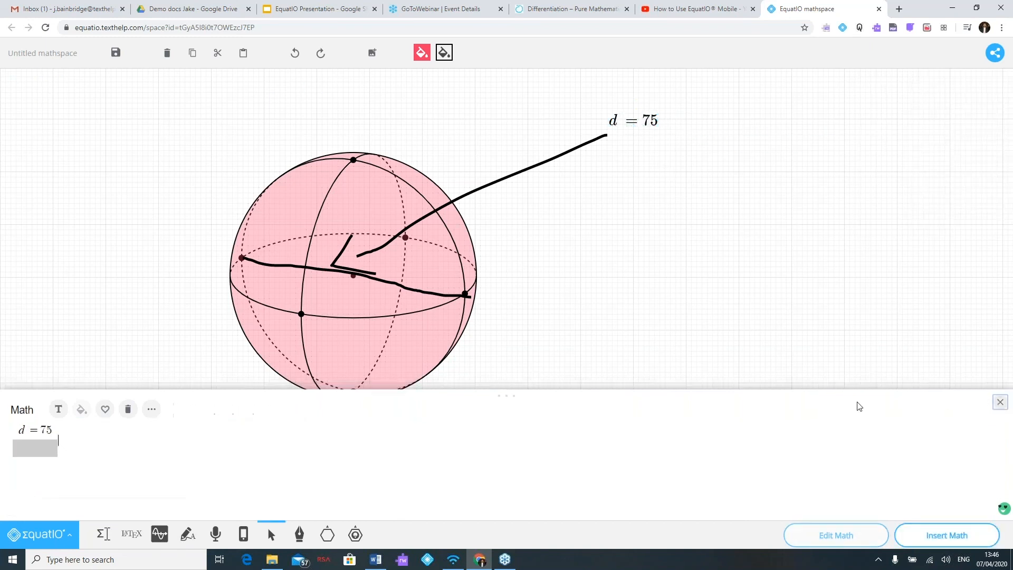
pyautogui.click(631, 132)
pyautogui.scroll(3, 664, 131)
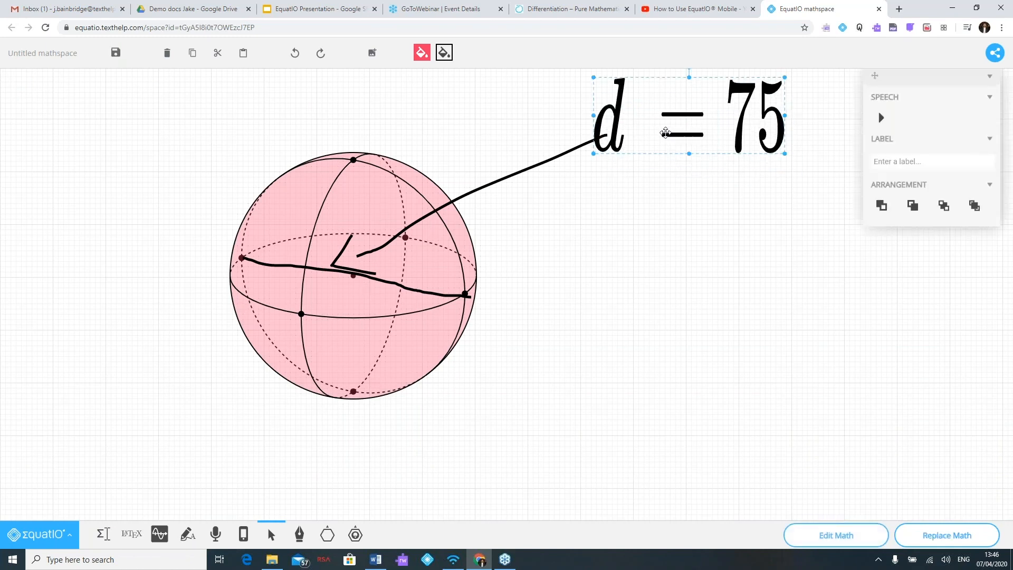
pyautogui.moveTo(665, 131); pyautogui.dragTo(685, 144)
pyautogui.click(544, 315)
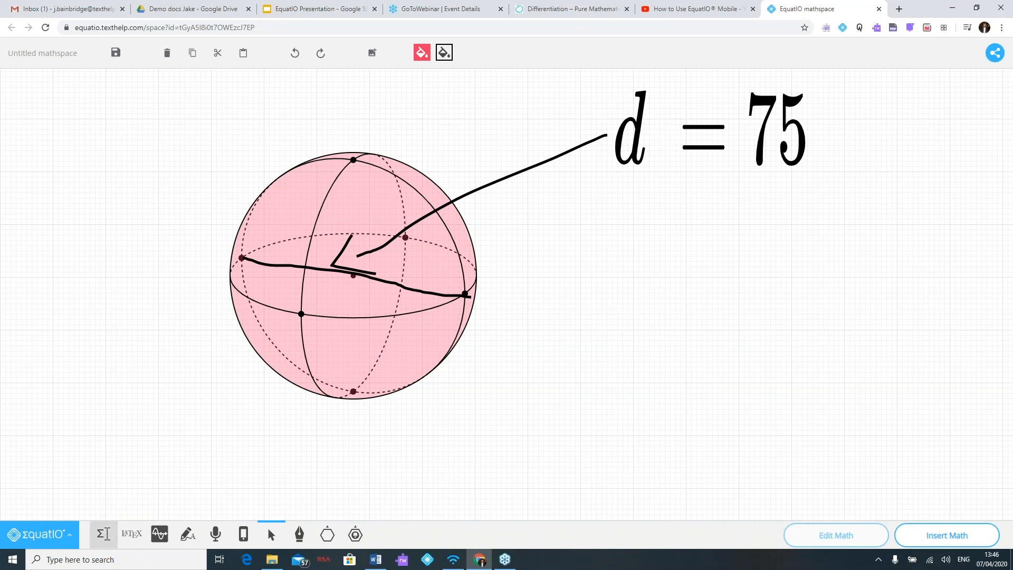
# Examine EquatIO's Premium, Toolbar Options and Math Options settings, including the toolbar features and prediction types, and save the options
pyautogui.click(62, 548)
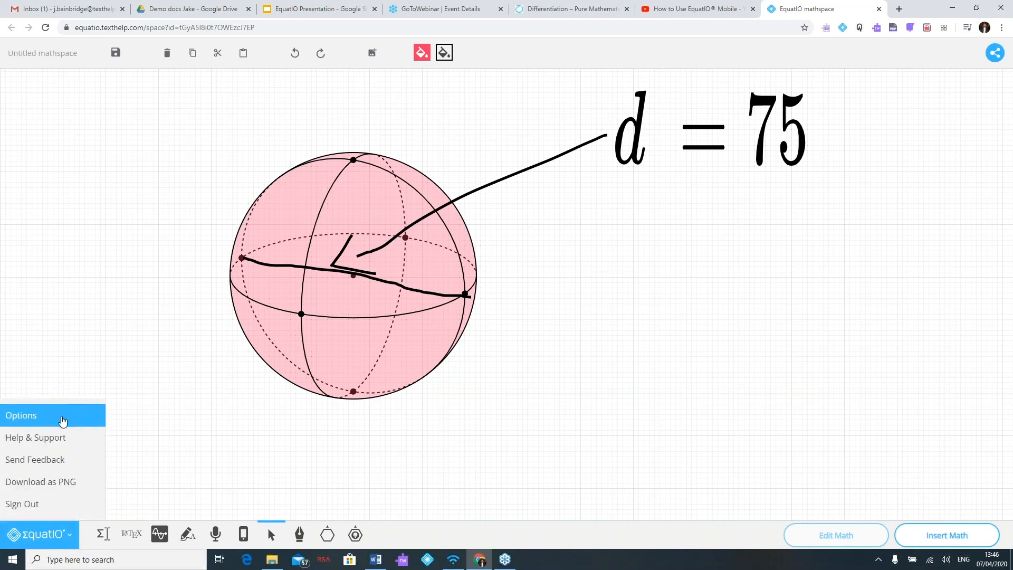
pyautogui.click(62, 418)
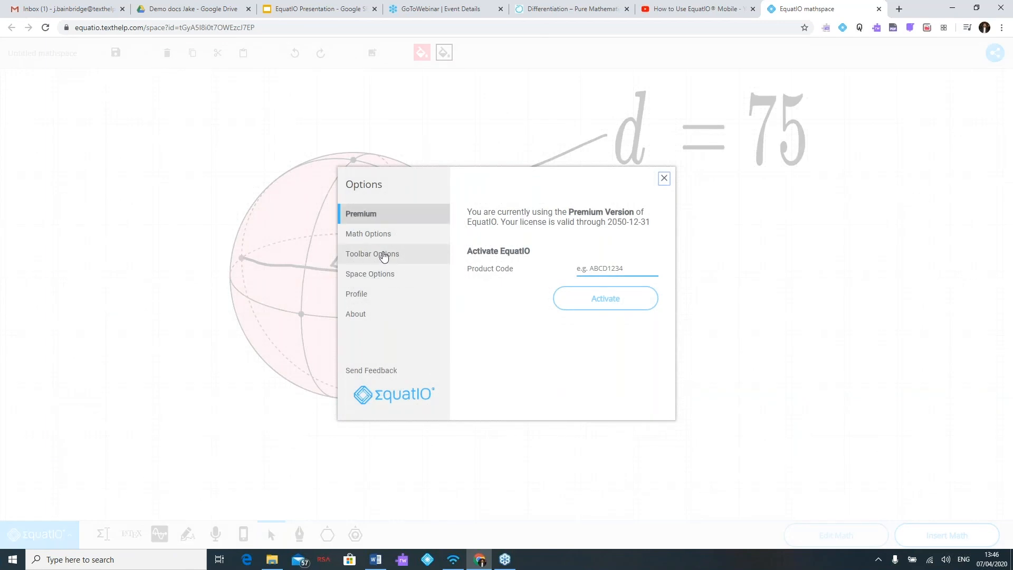
pyautogui.click(664, 179)
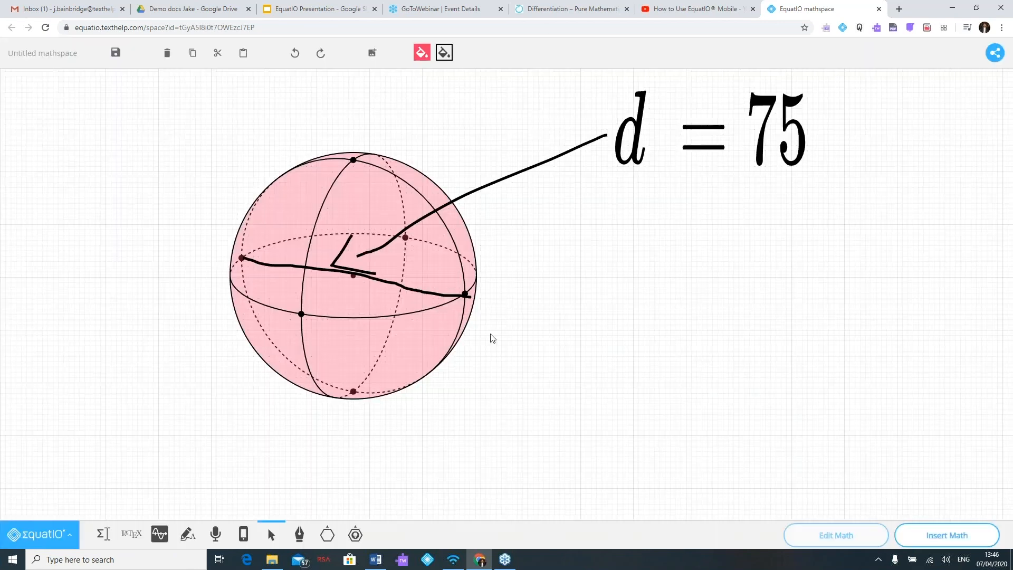
pyautogui.click(69, 545)
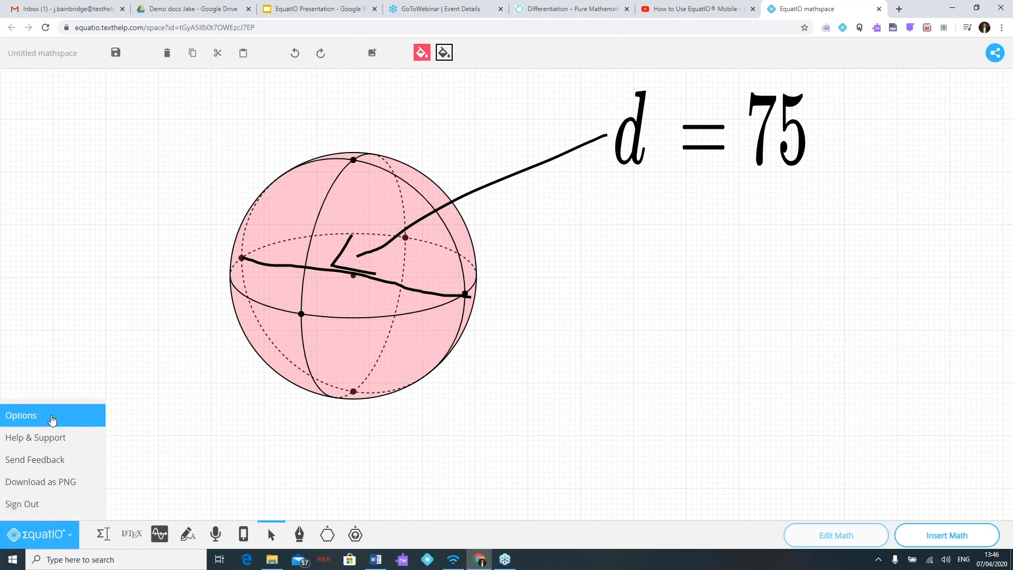
pyautogui.click(21, 416)
pyautogui.click(397, 257)
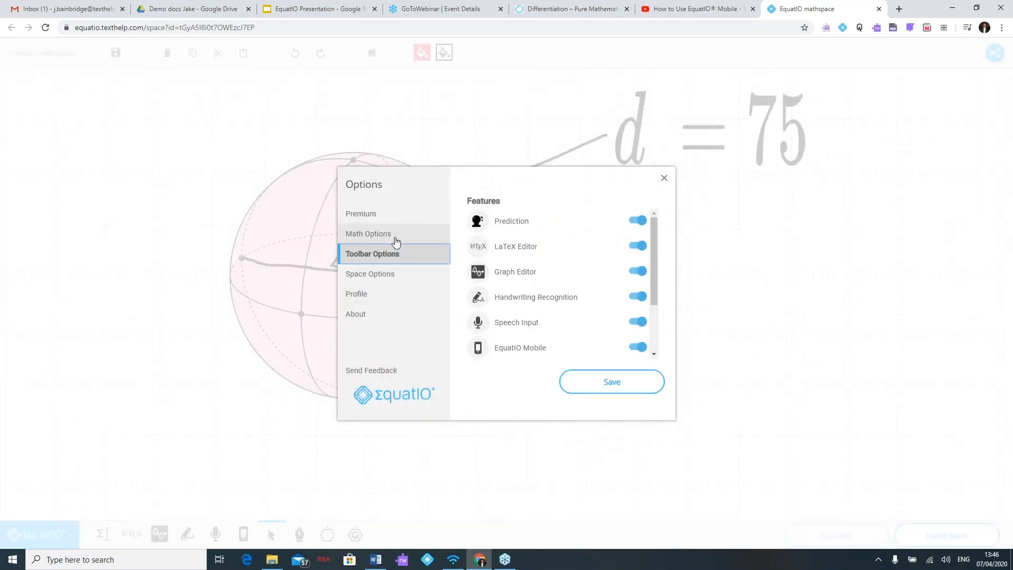
pyautogui.click(397, 241)
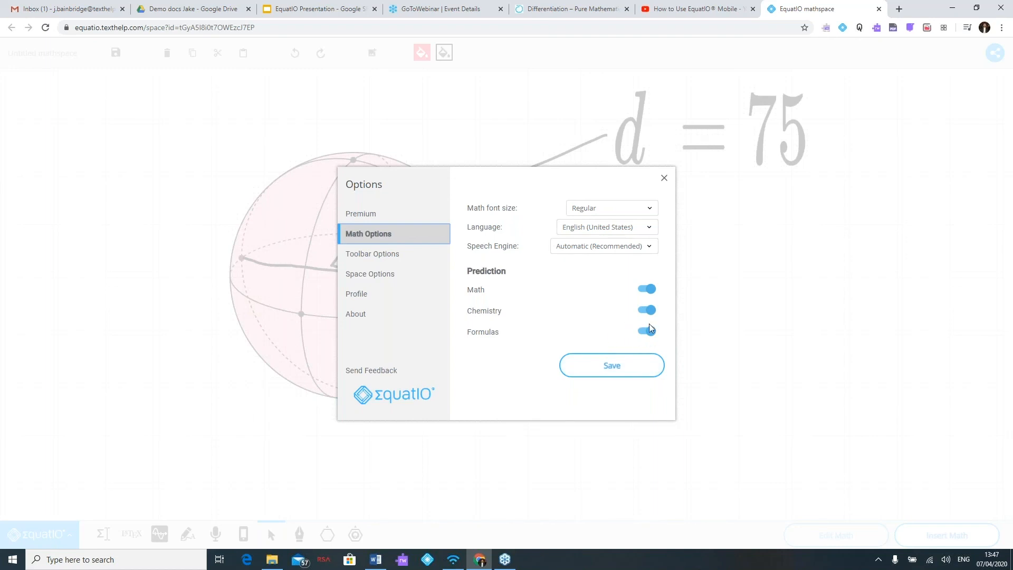
pyautogui.click(607, 367)
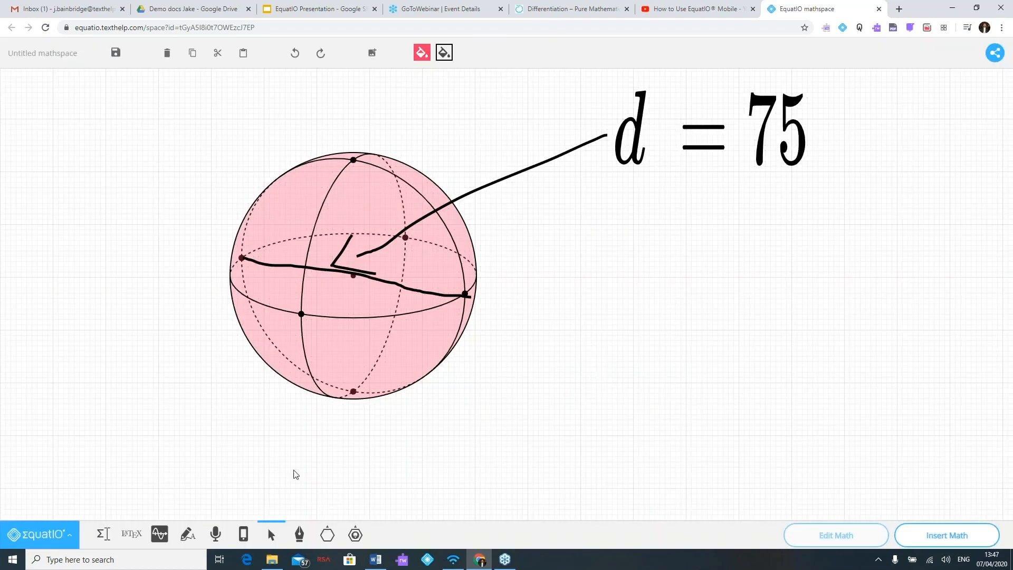